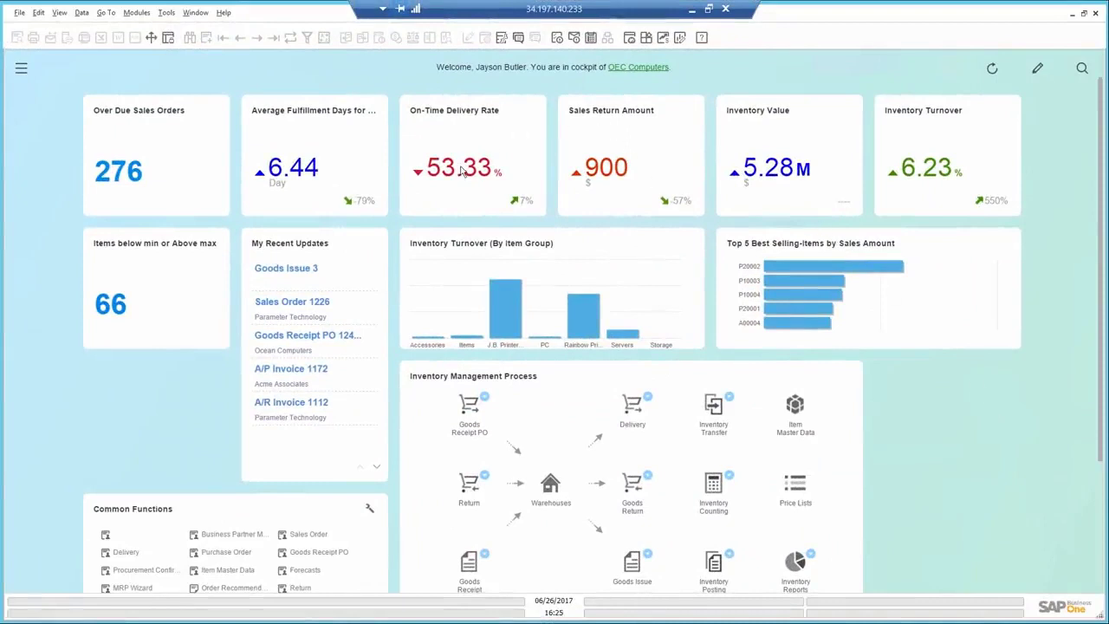
Step: Examine the target and trend details of the On-Time Delivery Rate, Inventory Value and Inventory Turnover KPIs
mouse_move(460, 170)
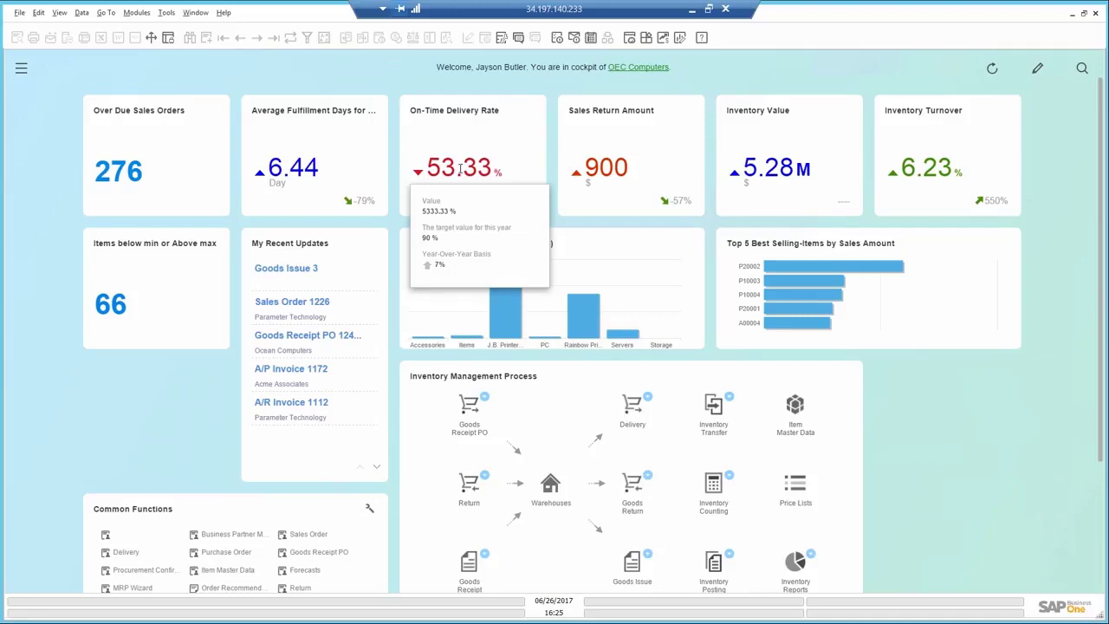
mouse_move(766, 173)
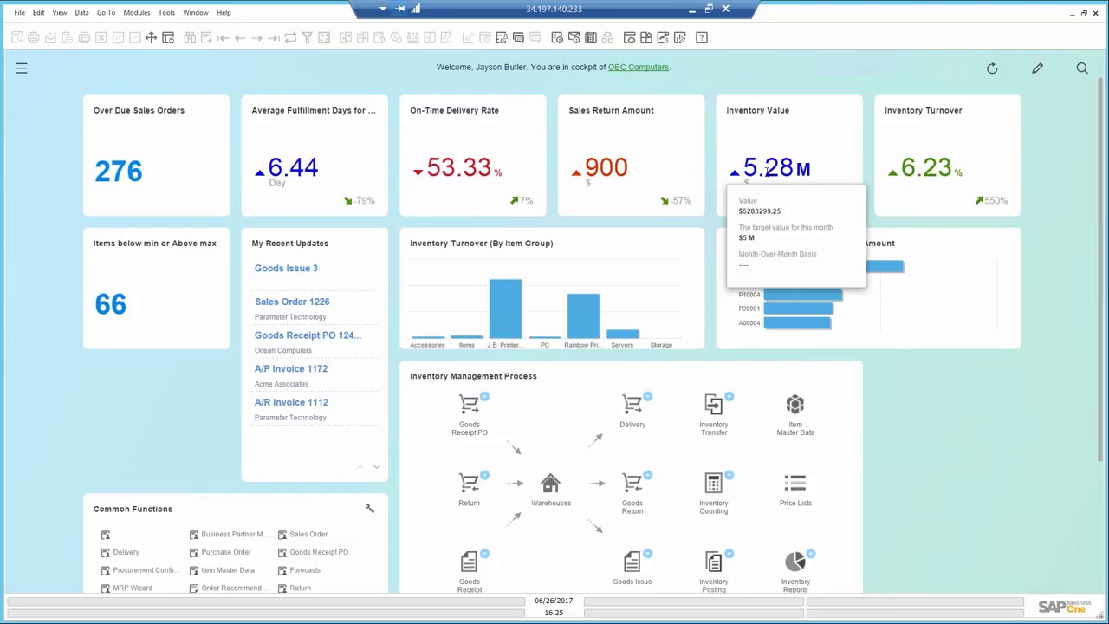
mouse_move(916, 173)
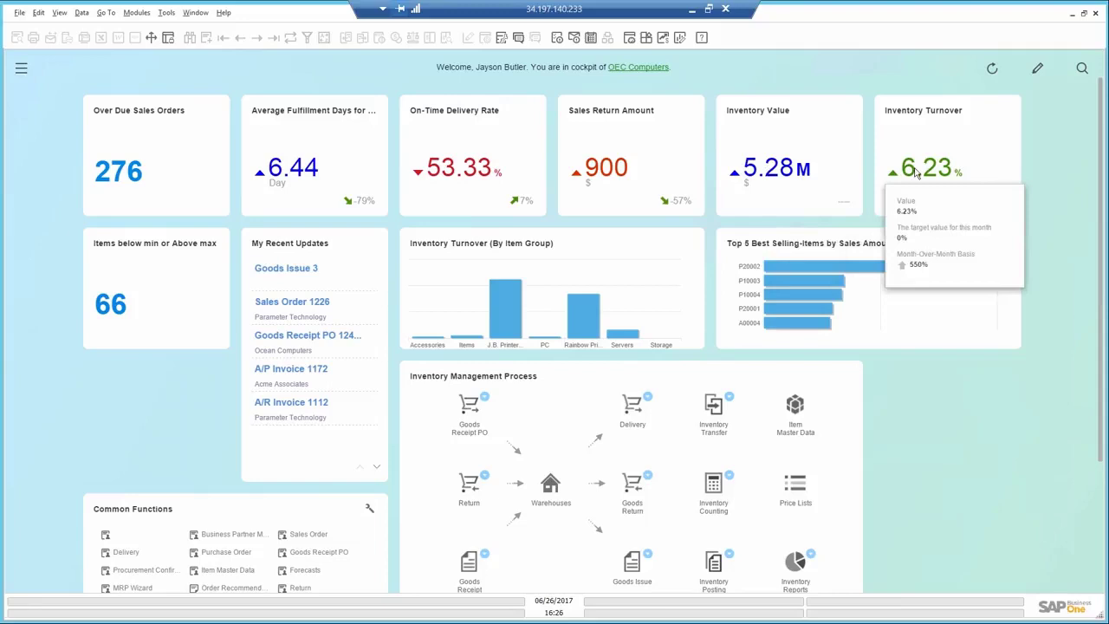
Step: Review all pages of the detailed results for items below minimum or above maximum, and close the list
click(114, 305)
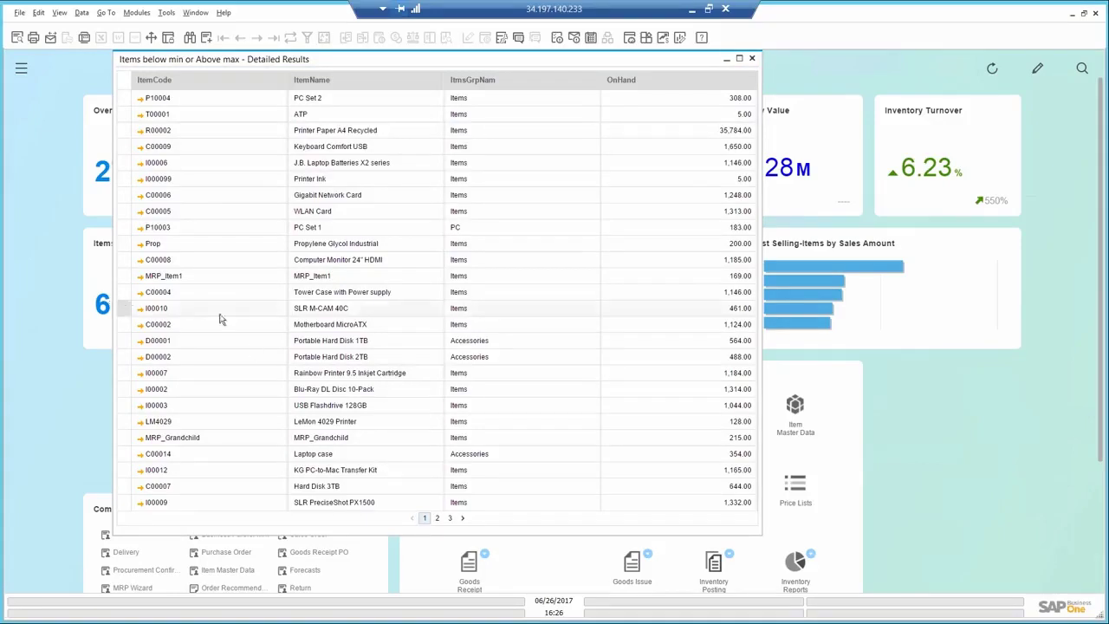
click(437, 517)
click(450, 518)
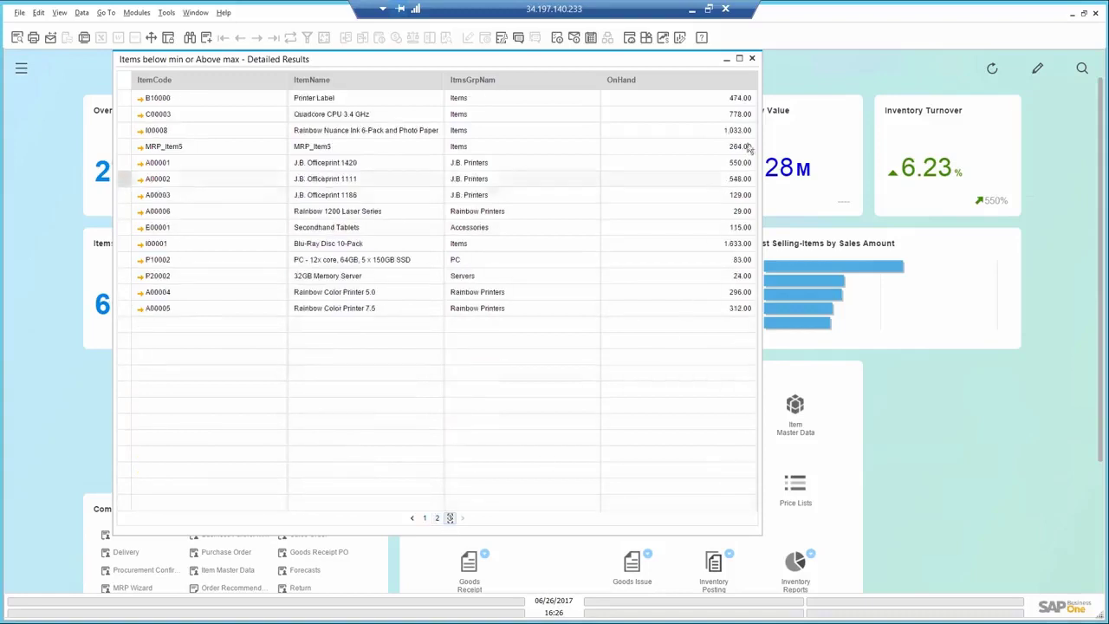
click(752, 58)
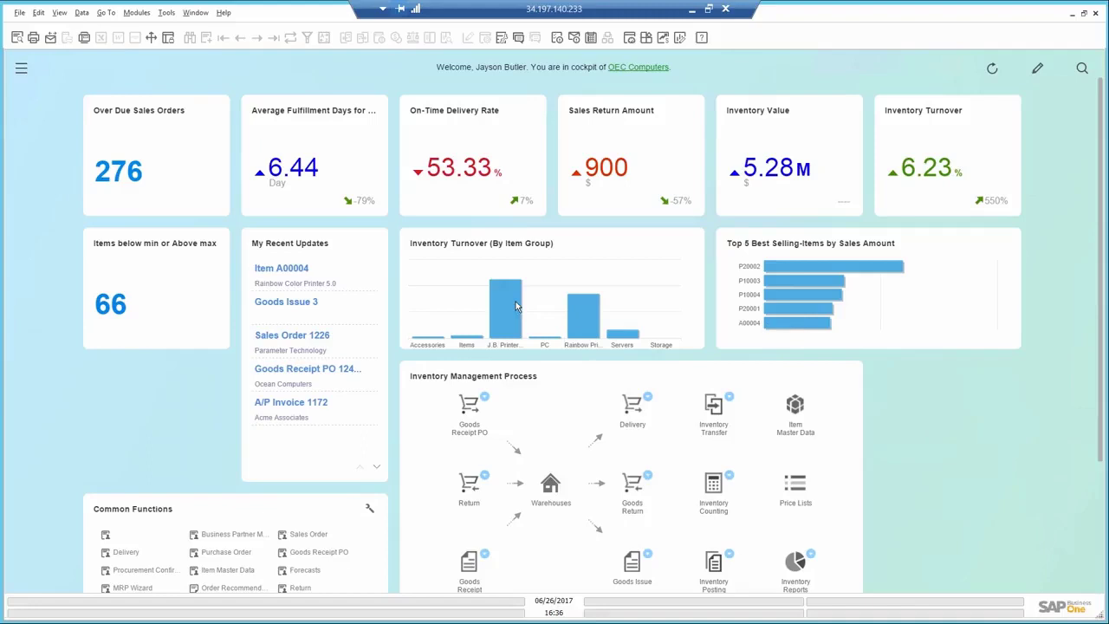
Step: Inspect inventory turnover by item group and drill down through Rainbow Printers to the master data of item A00004
mouse_move(437, 340)
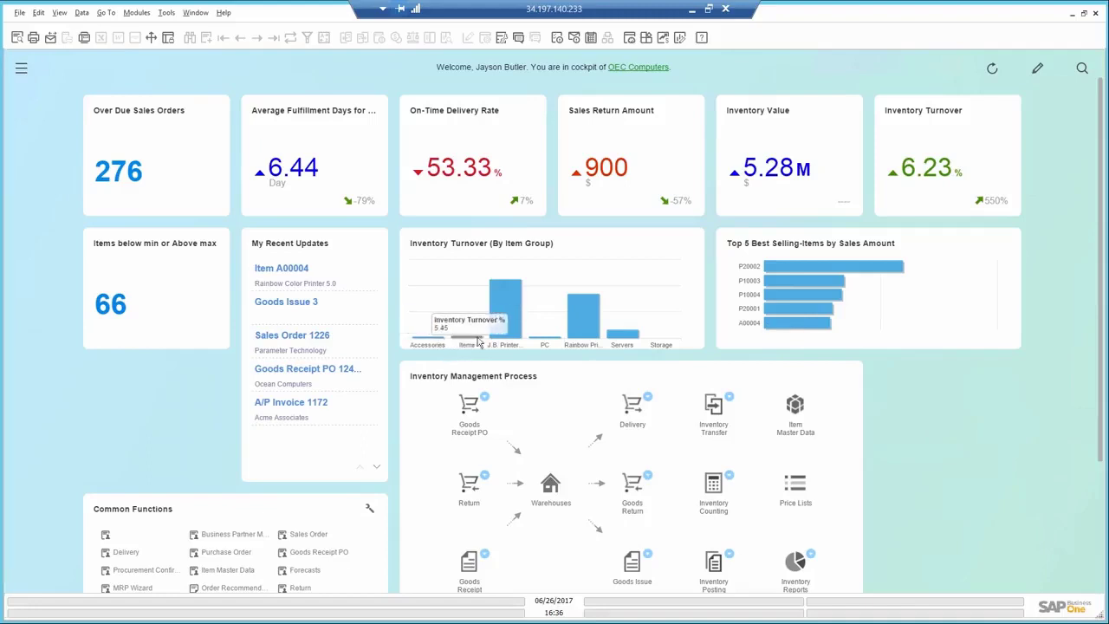
mouse_move(500, 340)
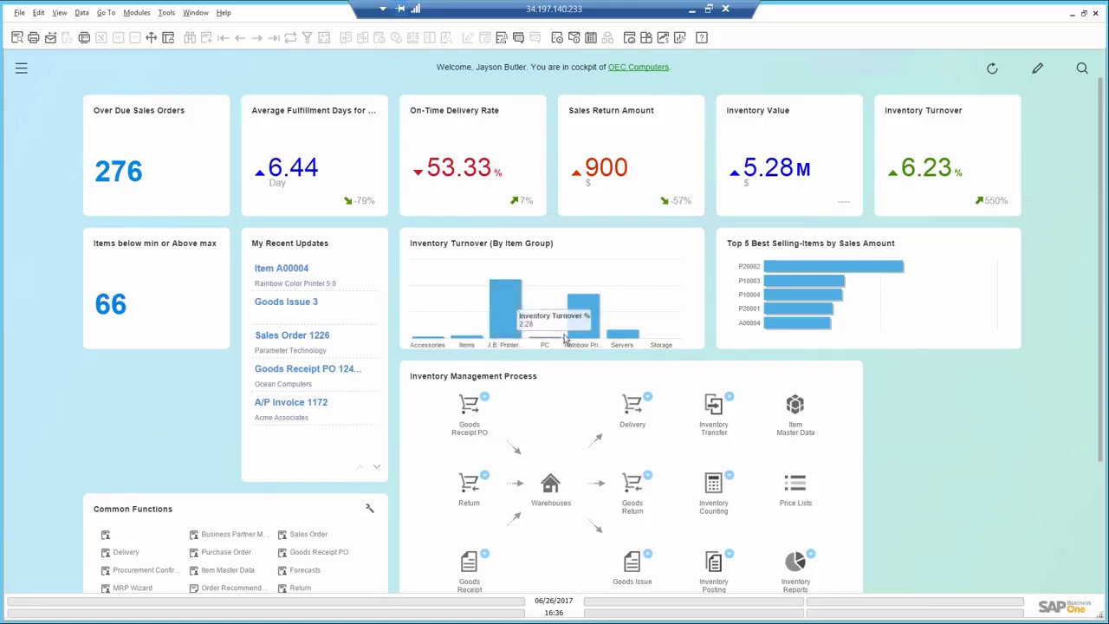
mouse_move(581, 332)
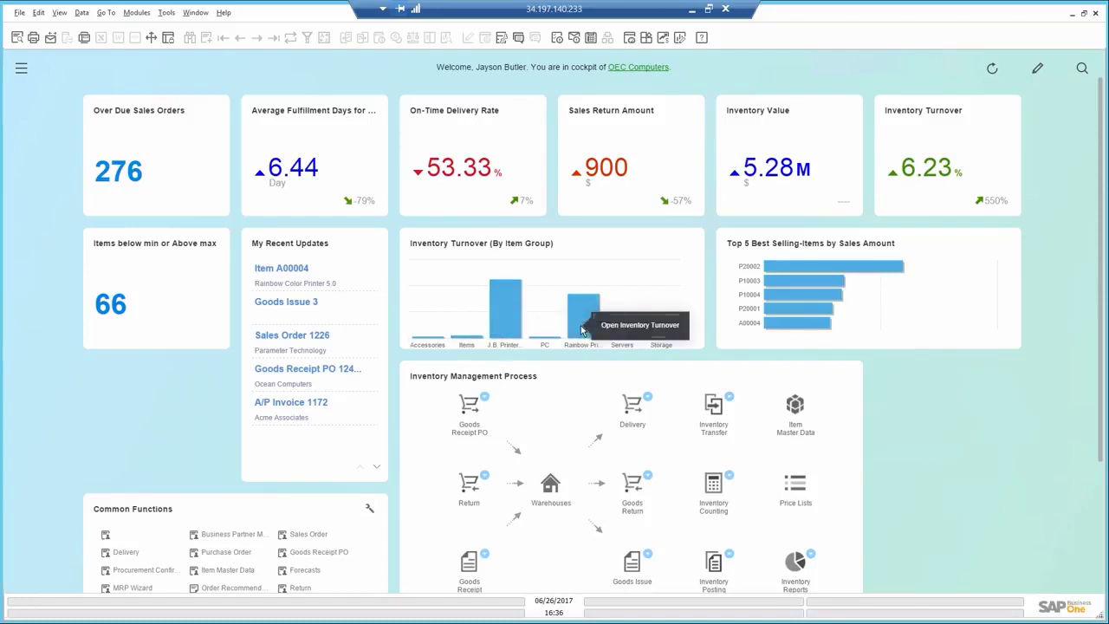
click(596, 331)
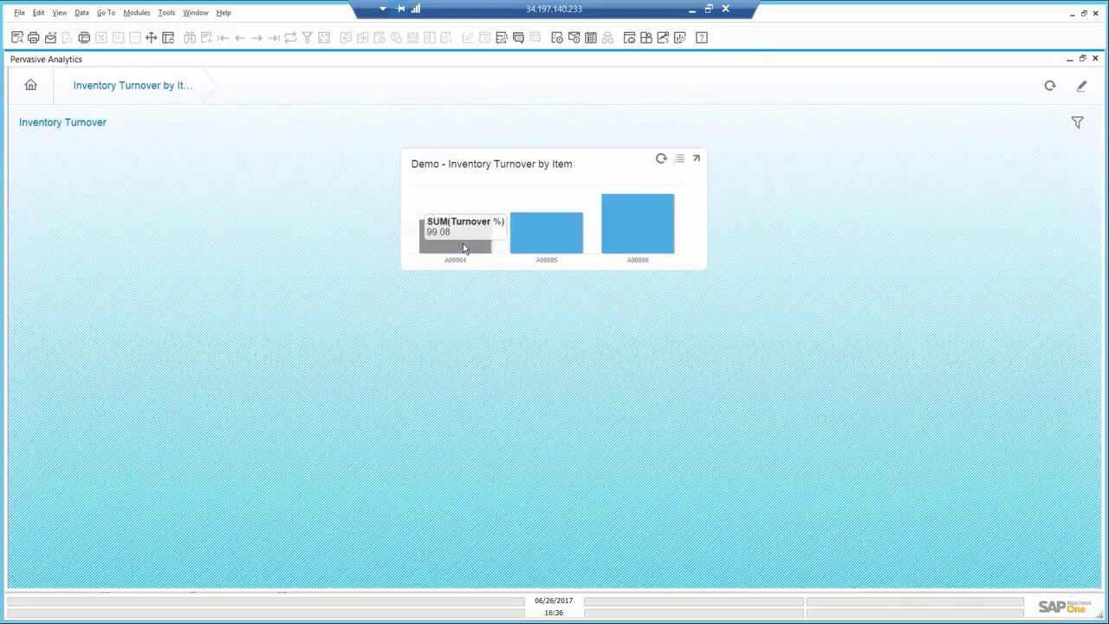
click(464, 247)
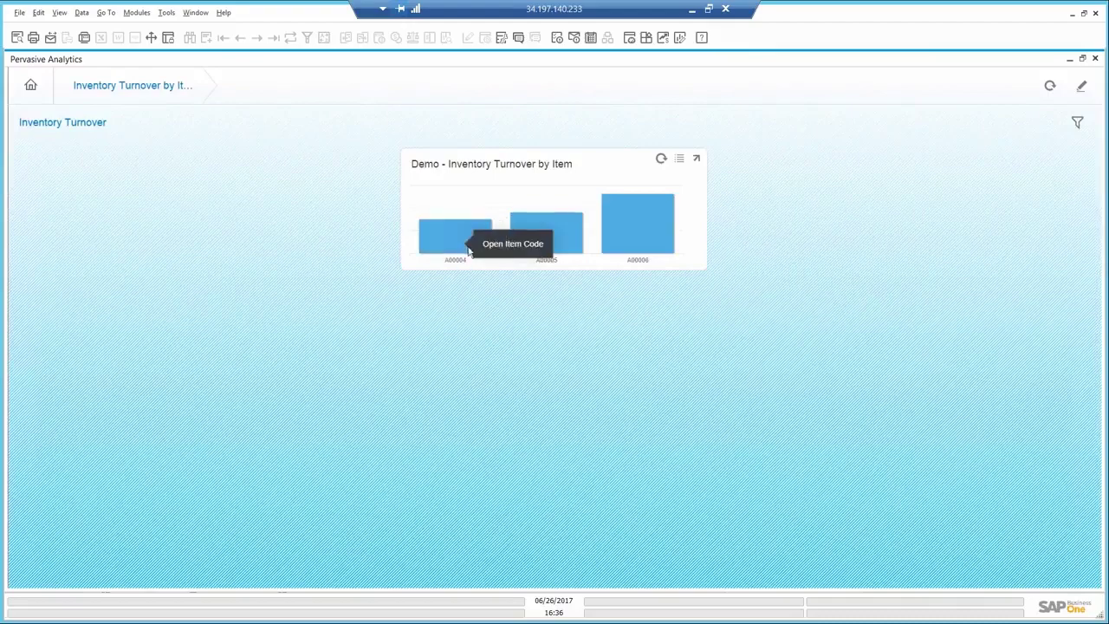
click(497, 254)
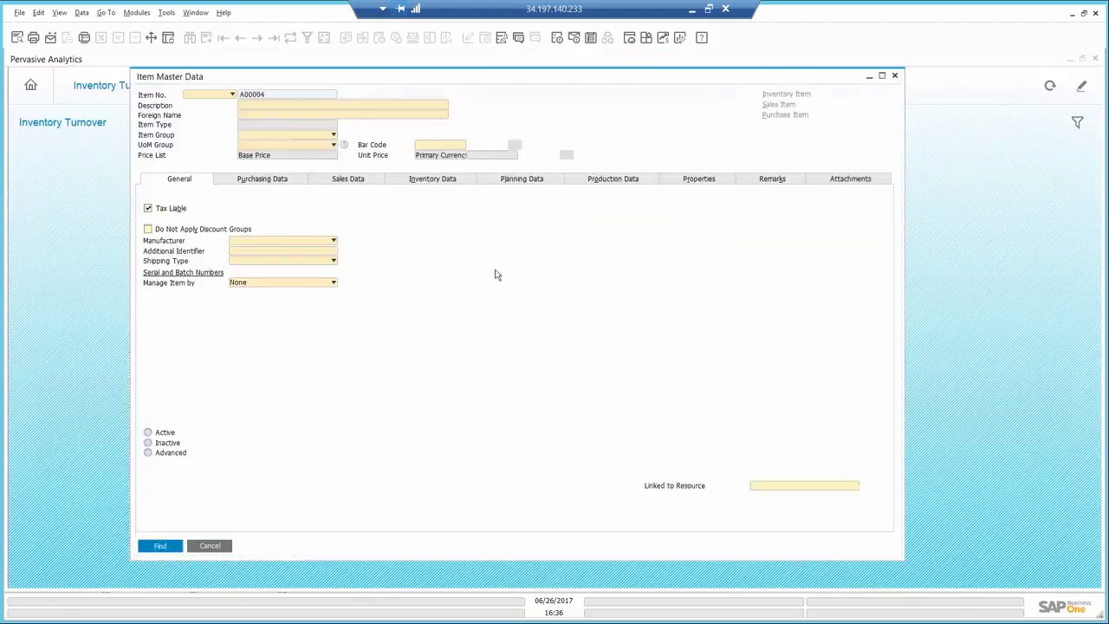
Step: Set the minimum inventory of item A00004 to 20 for warehouse 01 in its inventory data
click(449, 180)
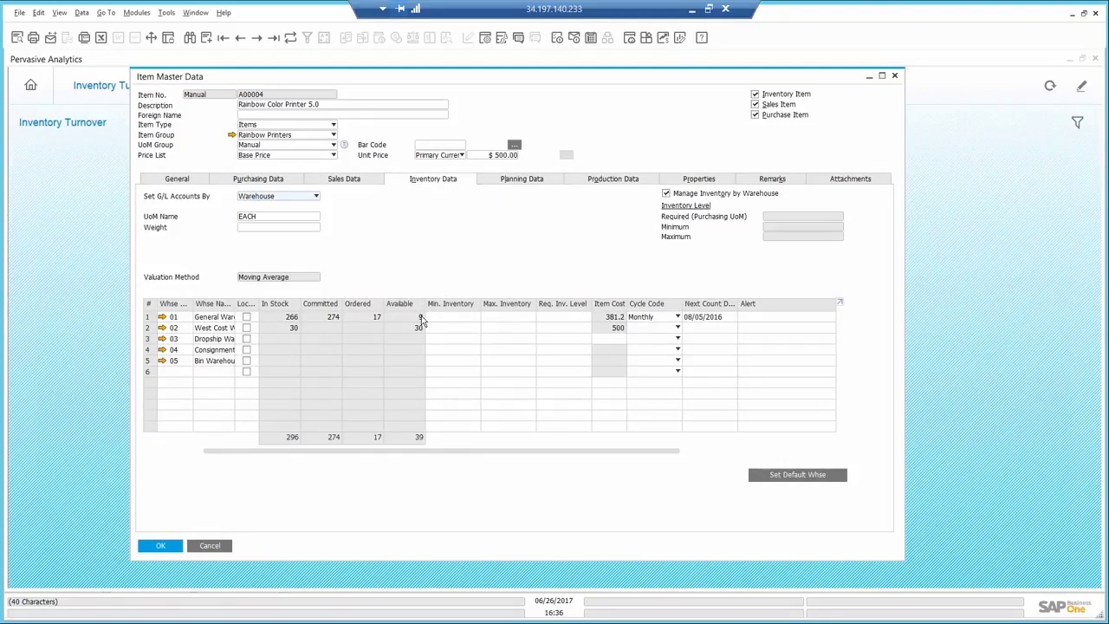
click(447, 320)
text(20)
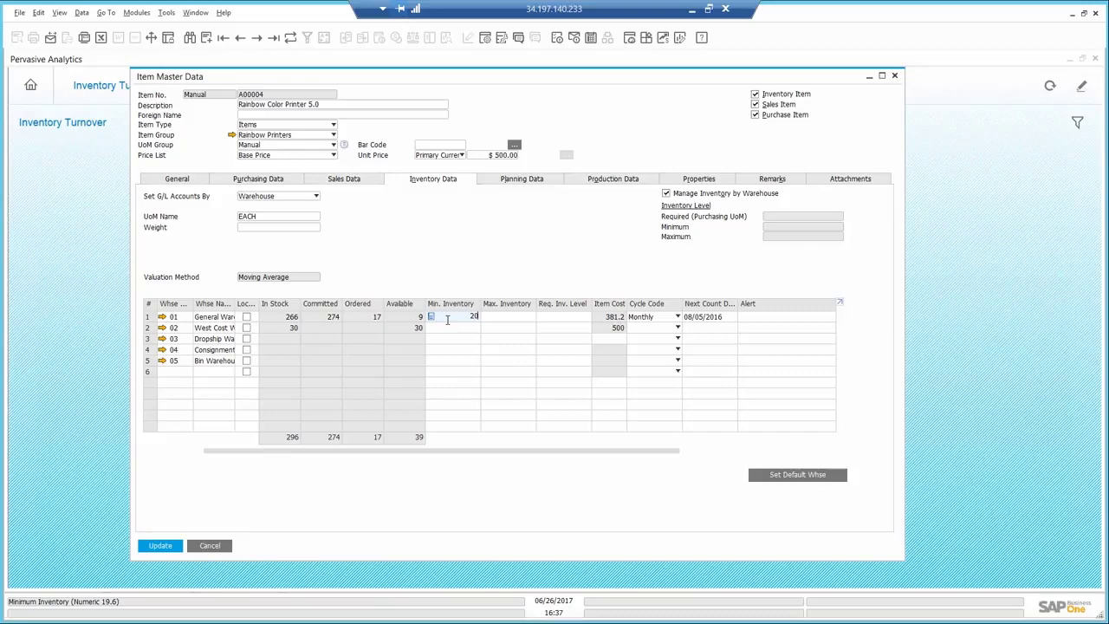
Step: Set the item's lead time to 3 days and order multiple to 5, save it, and return to the cockpit
click(523, 179)
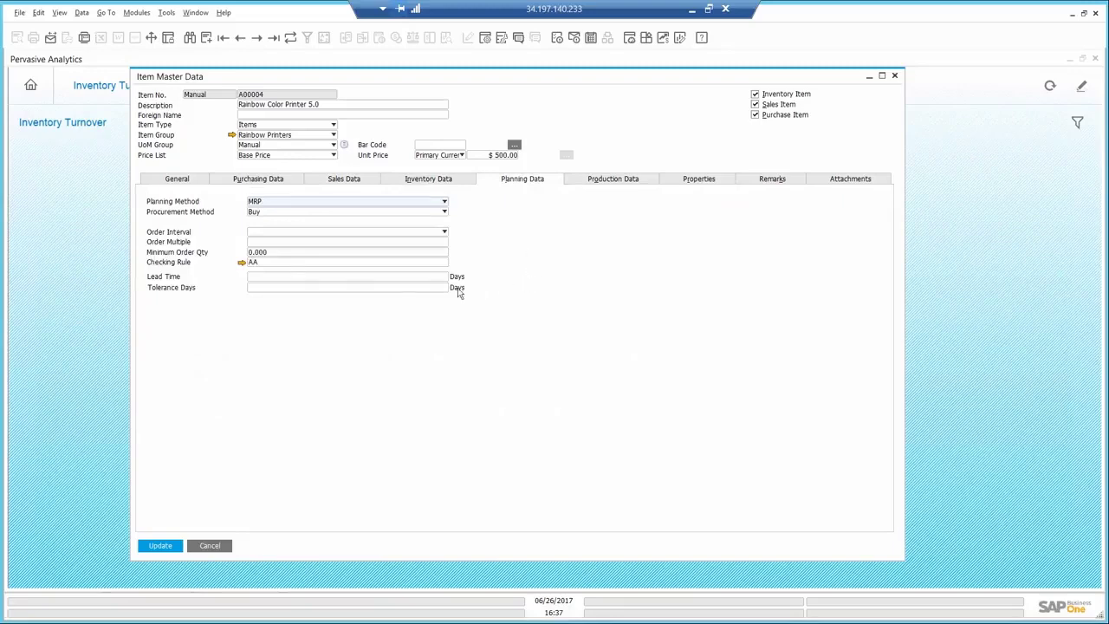
click(275, 278)
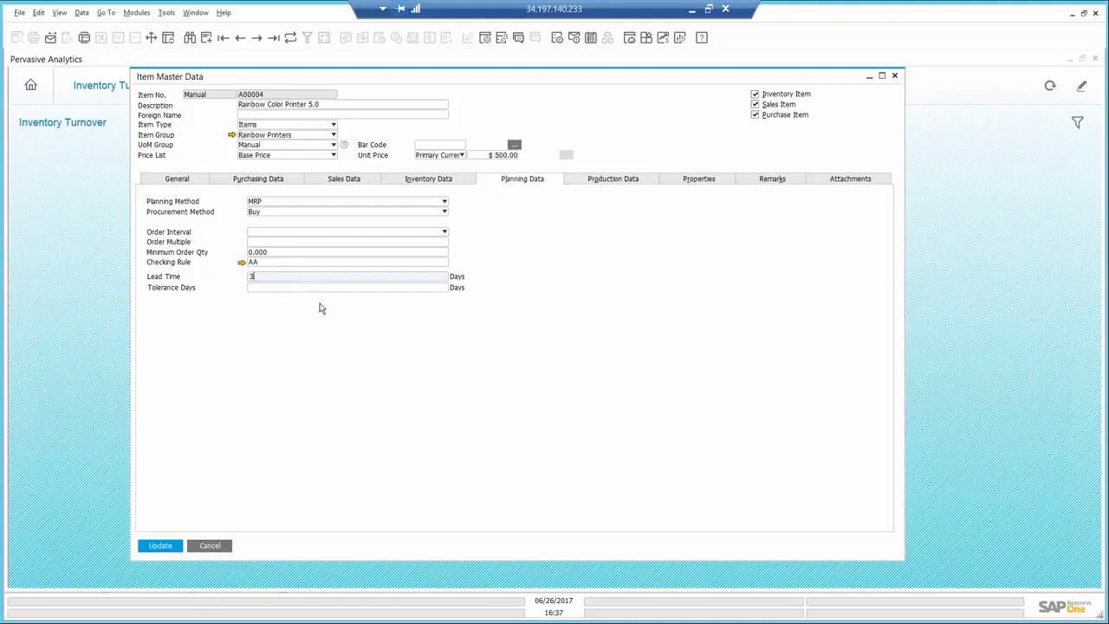
click(257, 243)
text(5)
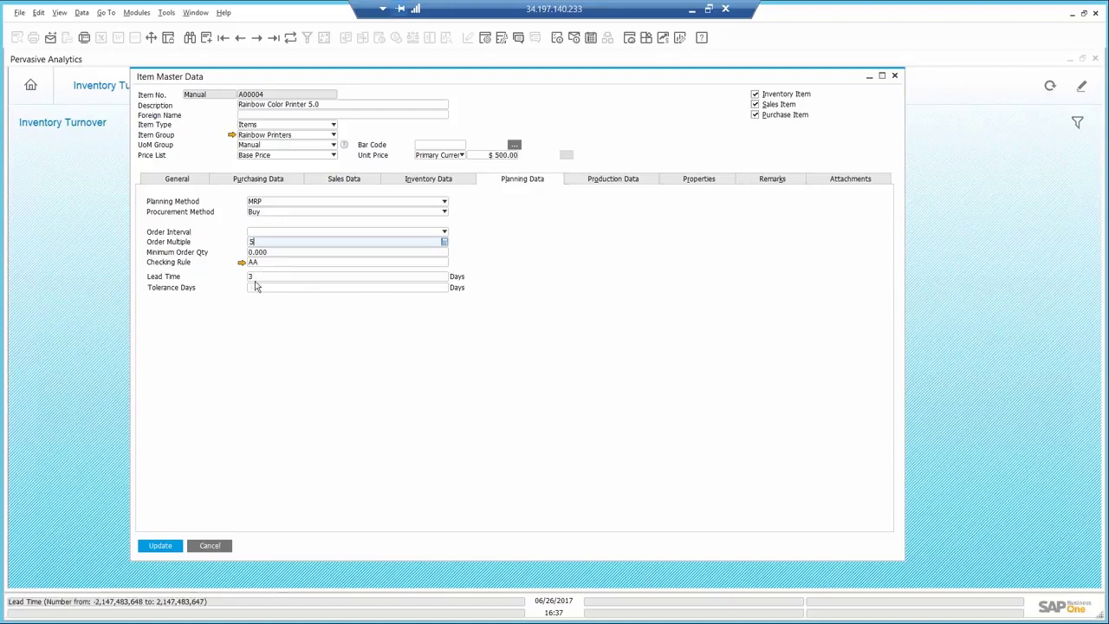
click(157, 551)
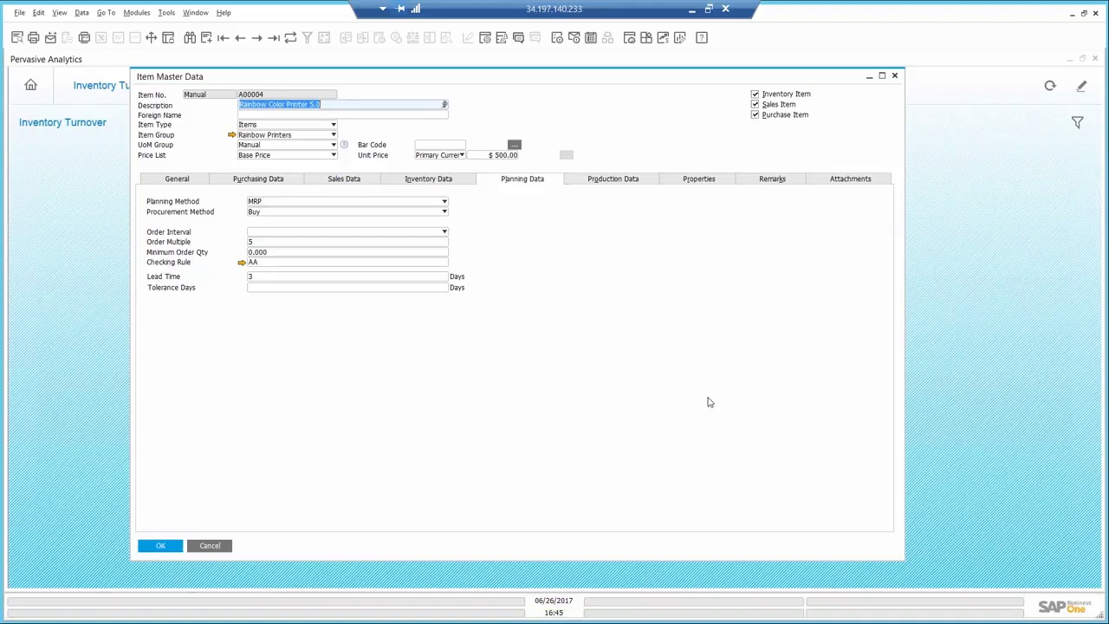
click(204, 546)
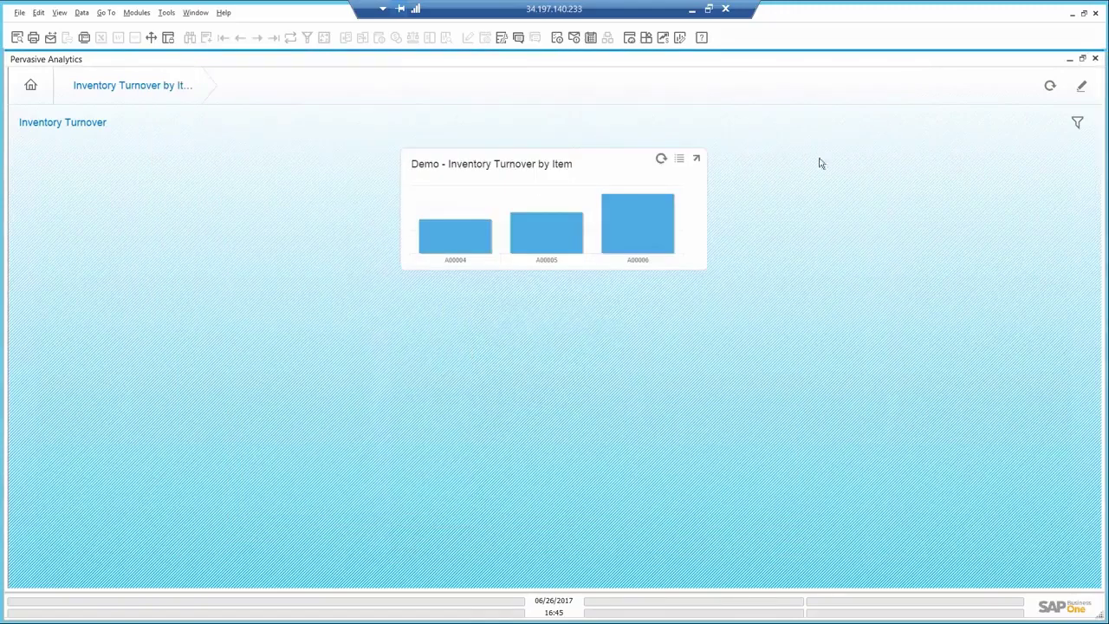
click(1096, 58)
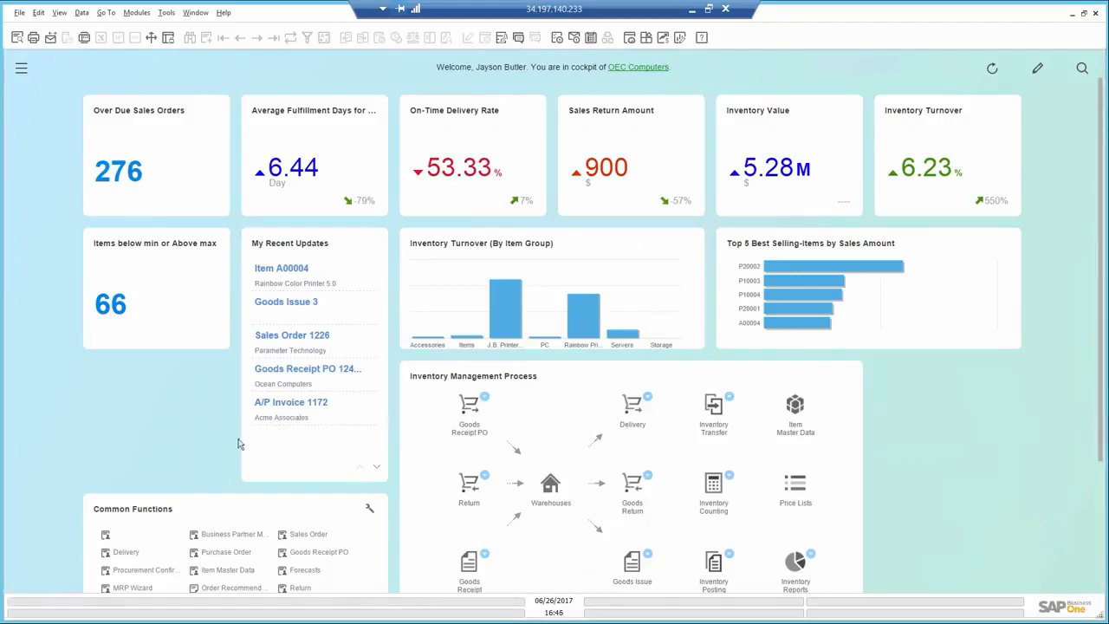
Step: Start a new forecast with code "Rainbow printers" and name "Rainbow printers sales", keeping the monthly view and end date 12/31/2017
scroll(888, 464, down, 3)
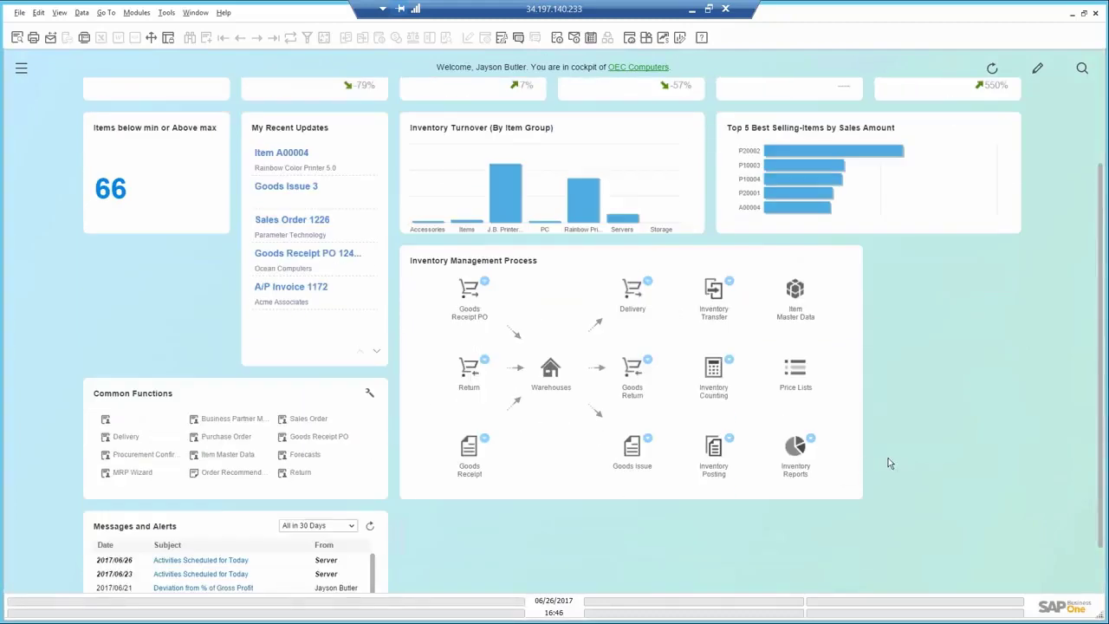
click(303, 455)
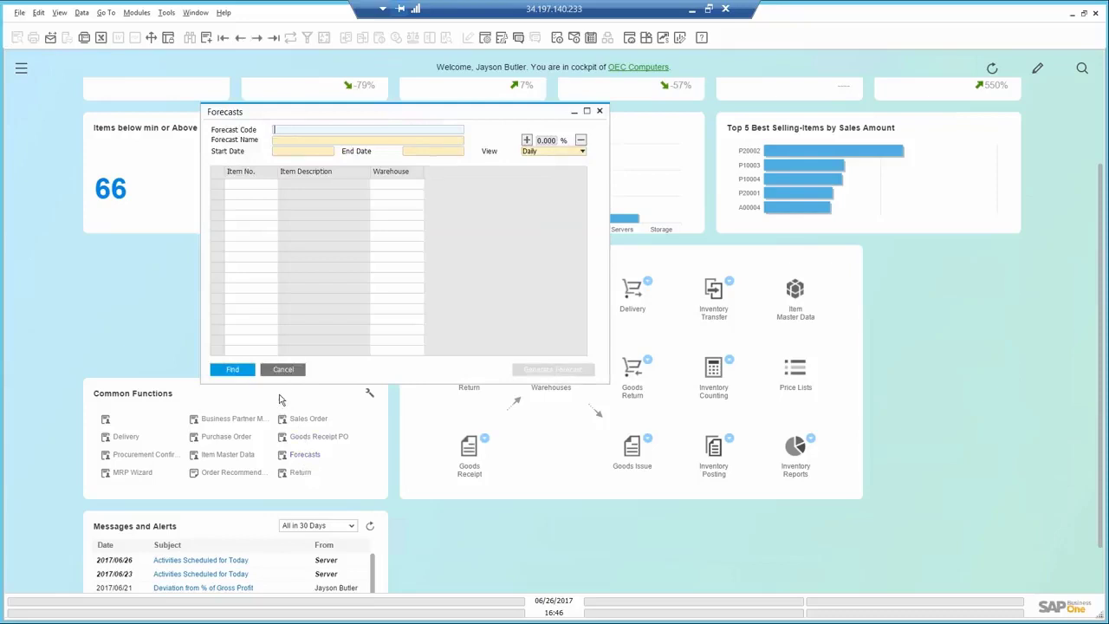
key(ctrl+a)
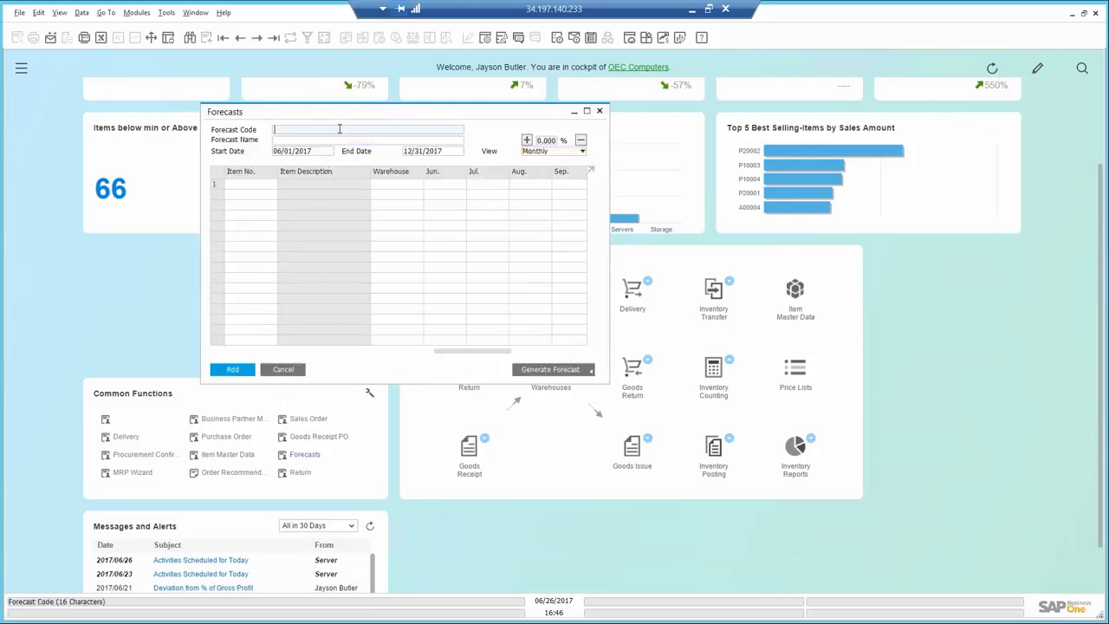
text(Rainbow printers)
key(Tab)
text(Rainbow printers sales)
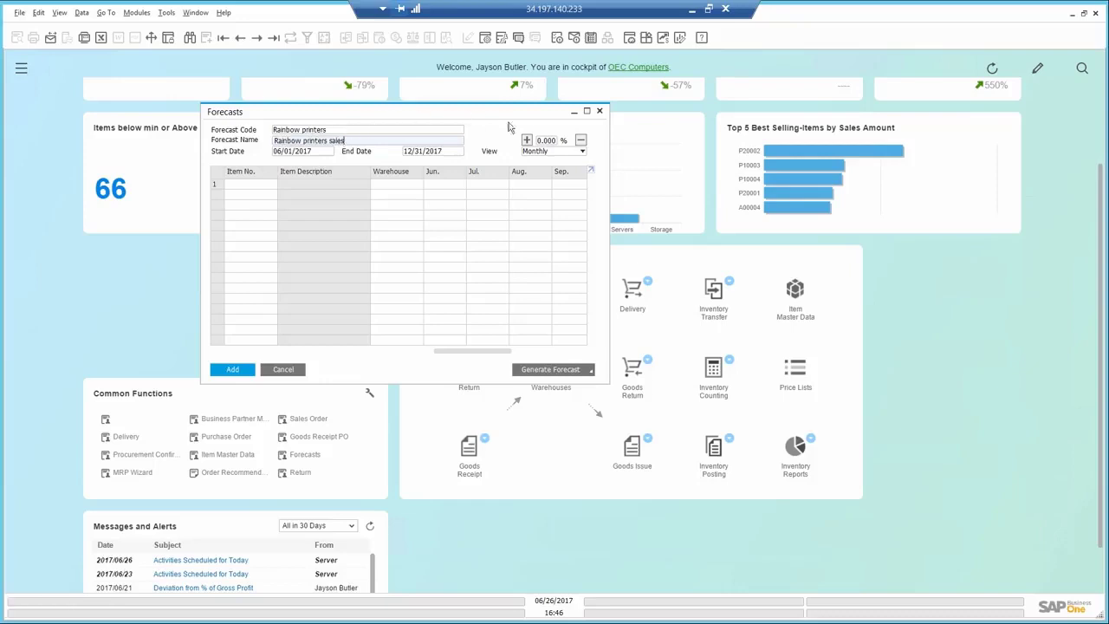
click(547, 153)
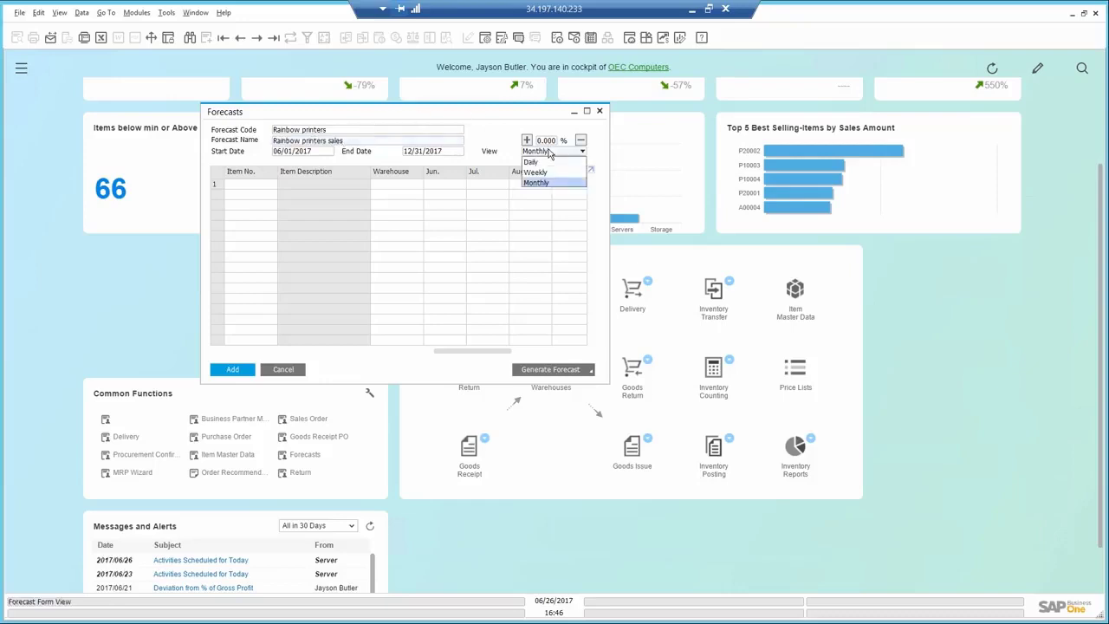
click(547, 152)
click(445, 151)
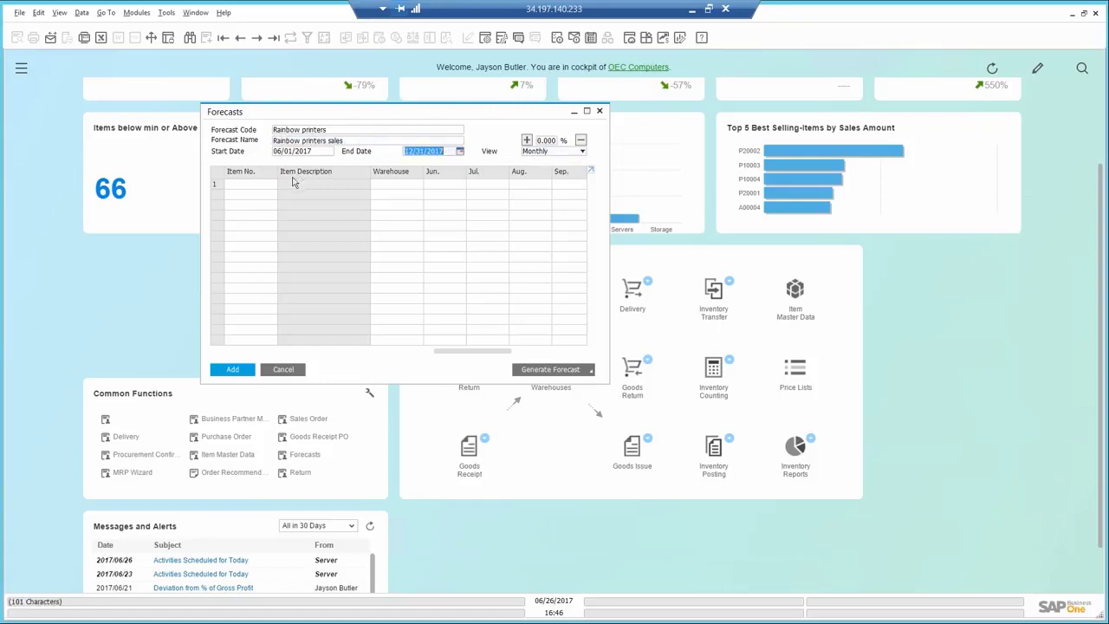
click(335, 185)
Step: Generate an Intelligent Forecast for the Rainbow Printers item group based on A/R Invoice sales history
click(546, 369)
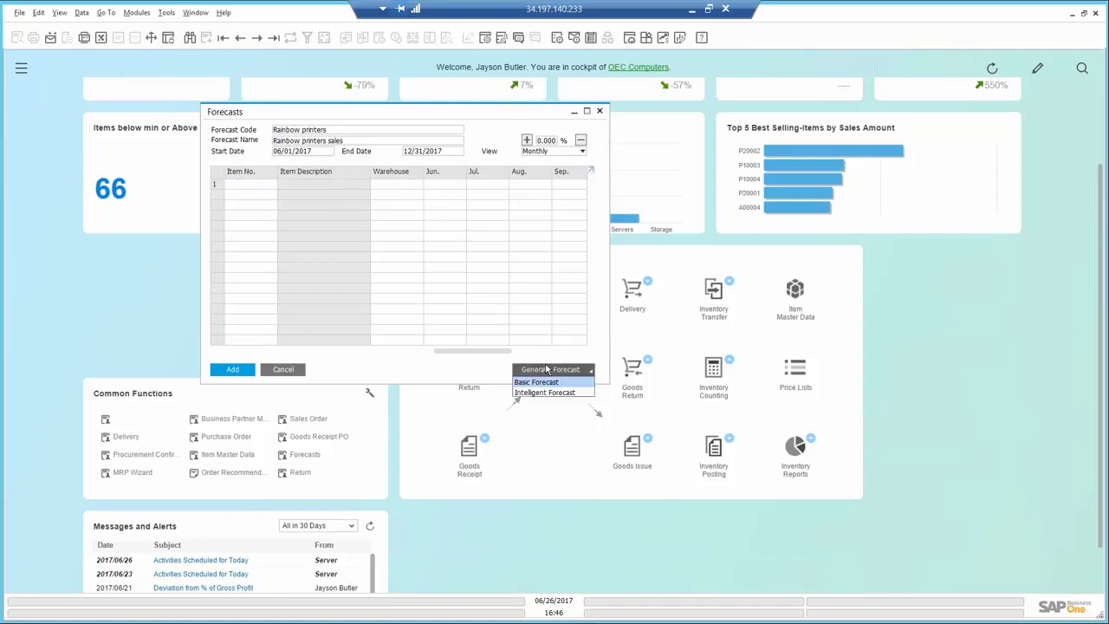
click(547, 392)
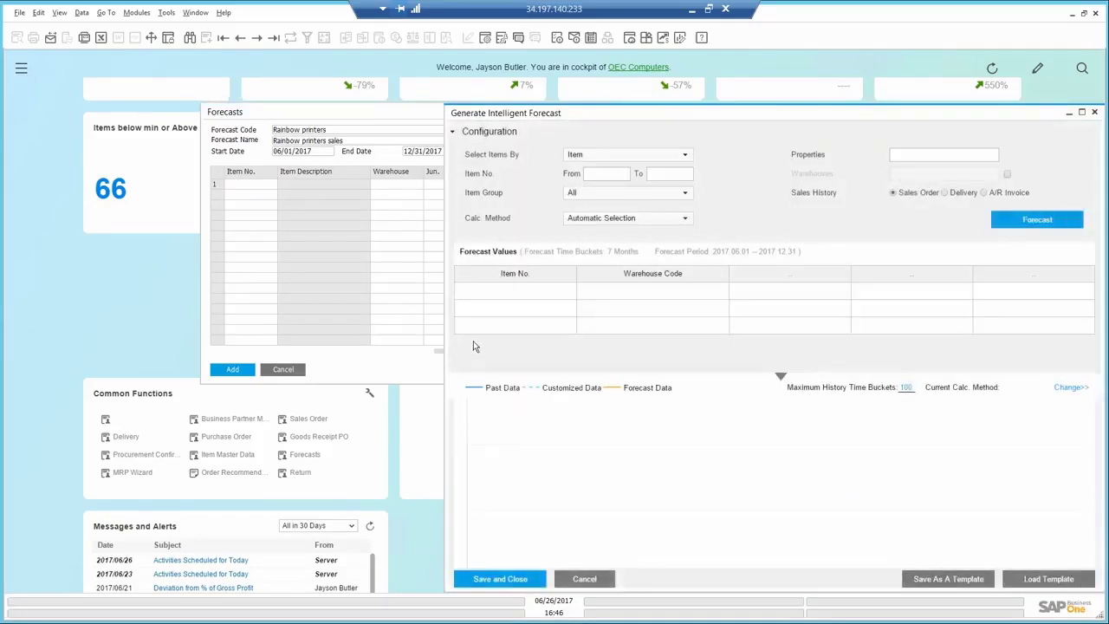
click(601, 192)
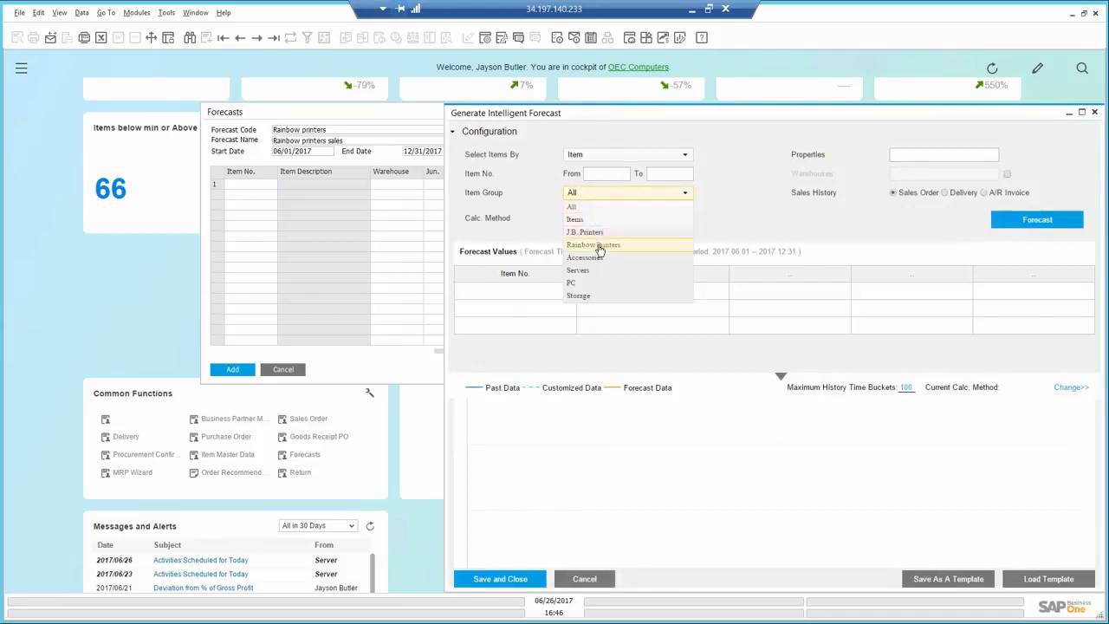
click(597, 245)
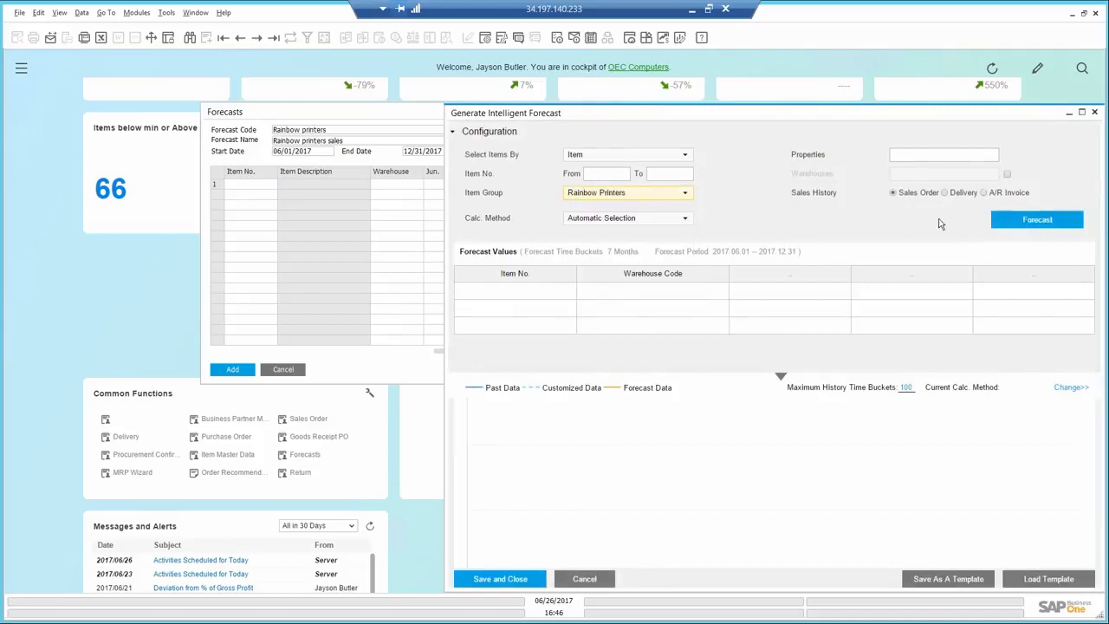
click(984, 193)
click(1044, 222)
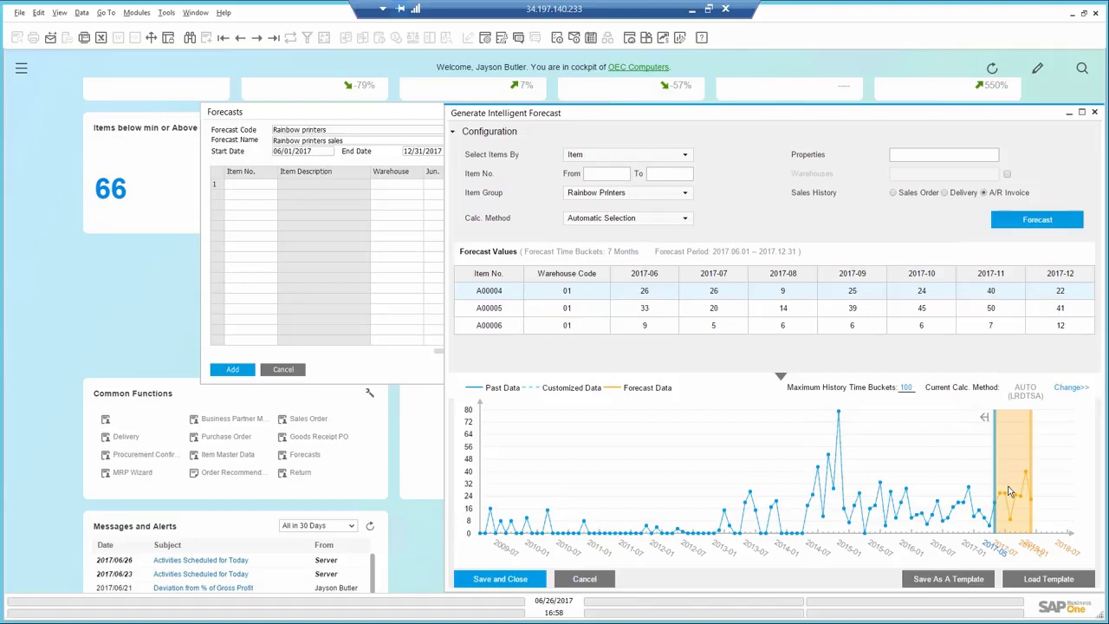
Step: Limit the maximum history time buckets to 25 and recalculate the forecast
click(910, 390)
key(BackSpace)
text(25)
click(1035, 222)
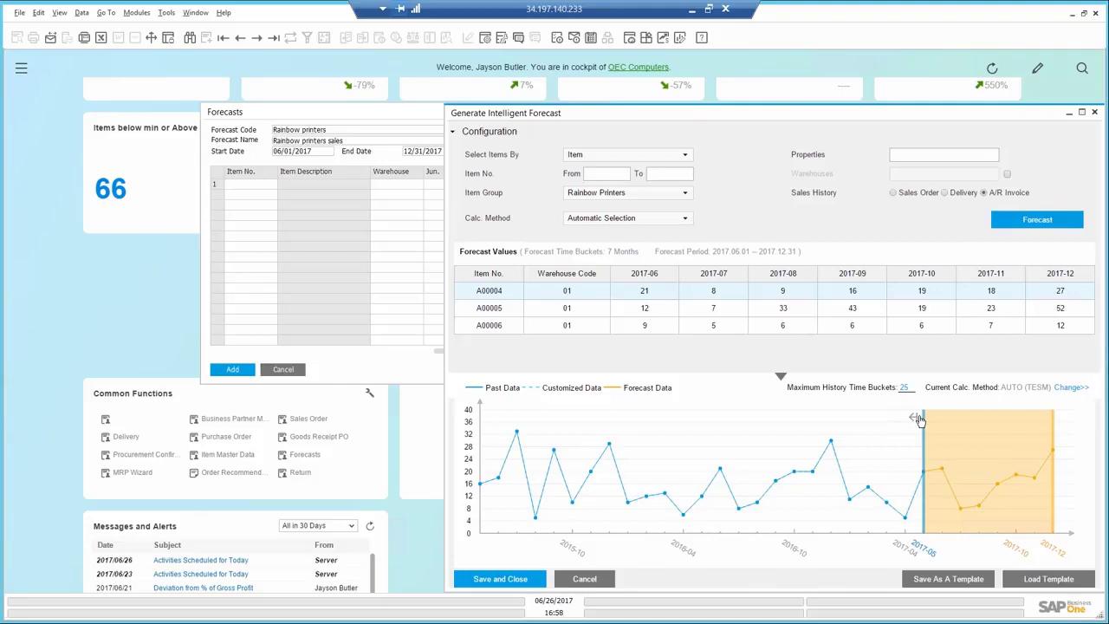
Step: Compare A00004's forecast with actual sales from 2016-12 onward, restore the forecast start to 2017-05, and inspect the 2017-04 data point
drag(920, 419, 829, 441)
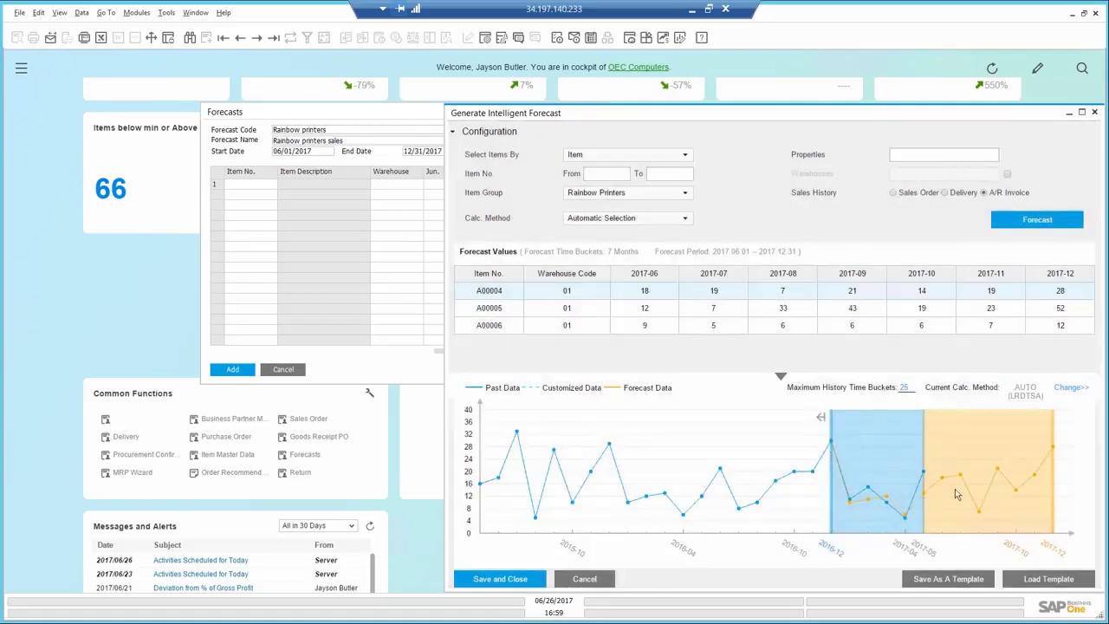
drag(823, 420, 923, 429)
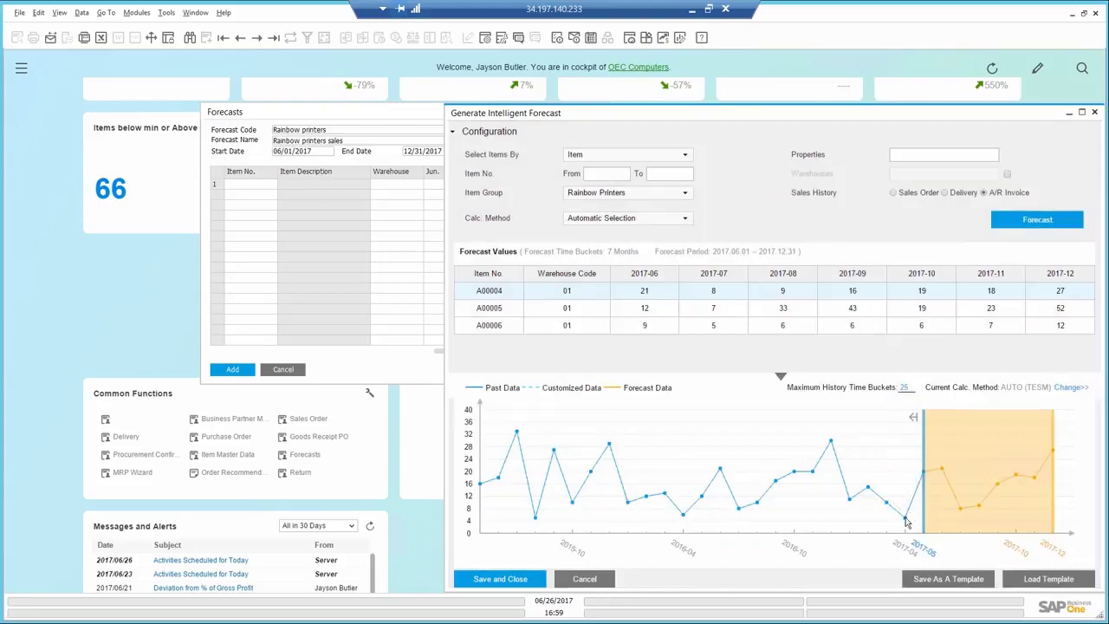
mouse_move(906, 521)
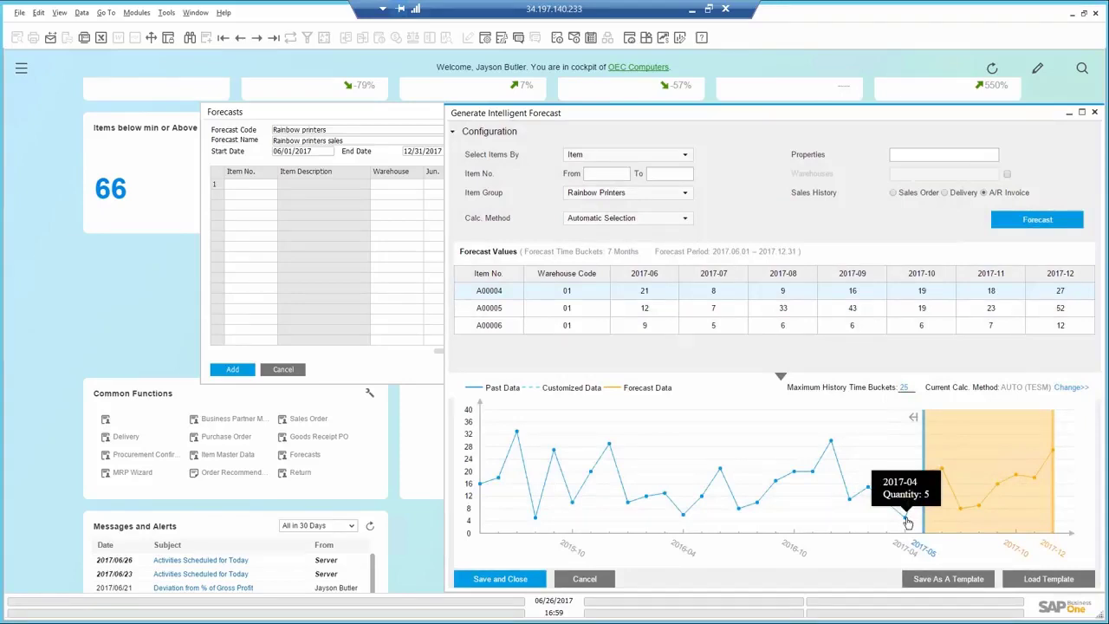
Step: Raise A00004's 2017-04 sales history point to about 12, and review the forecast charts of A00005 and A00006
drag(906, 523, 906, 502)
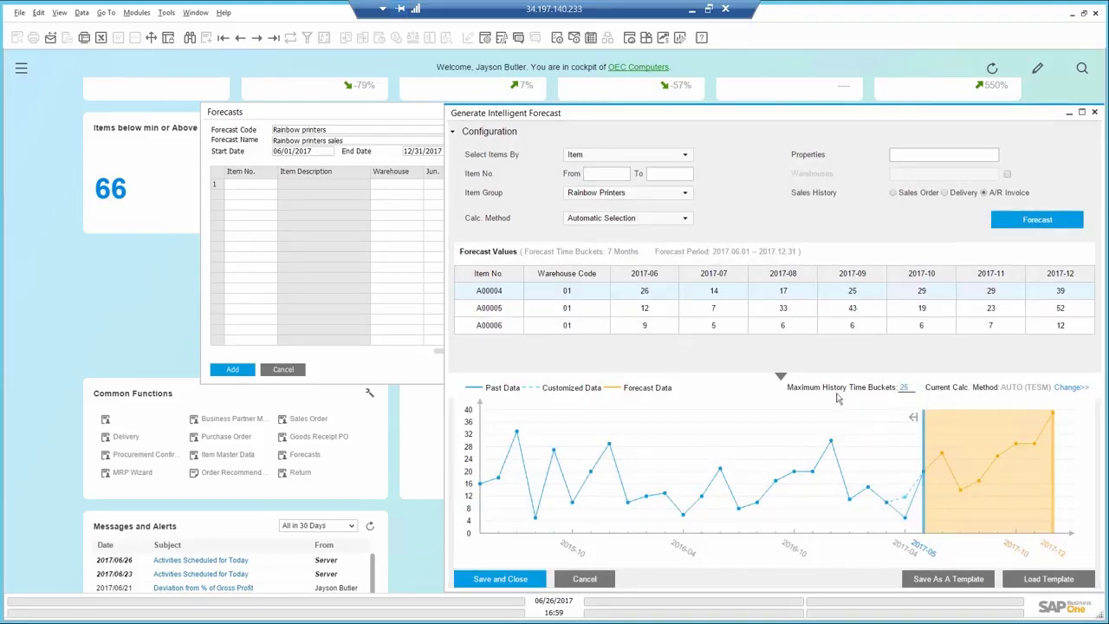
click(567, 310)
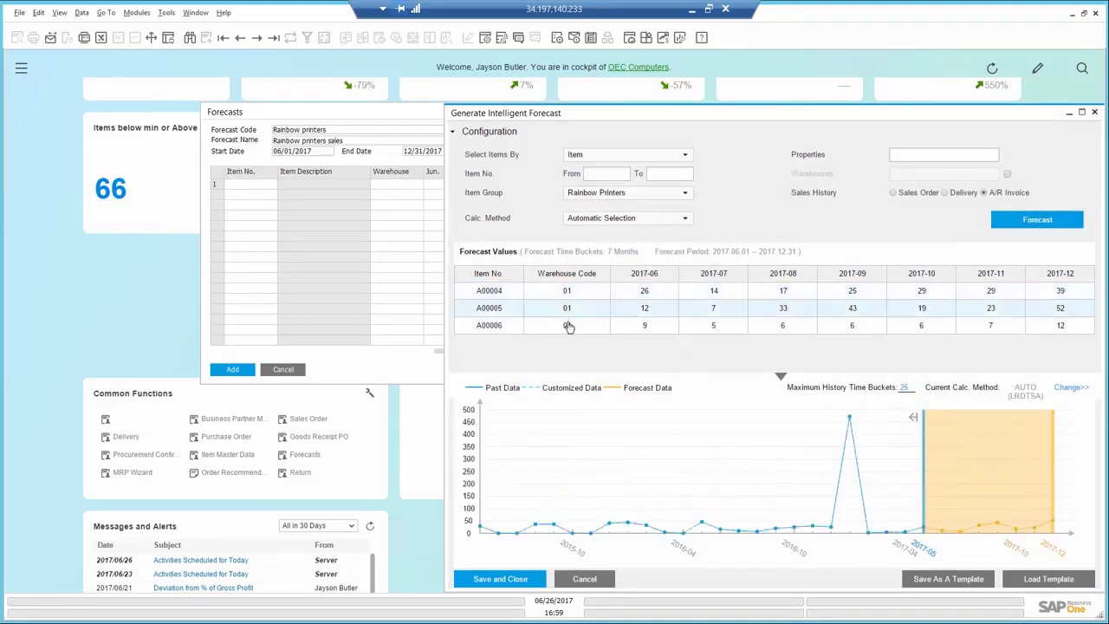
click(569, 326)
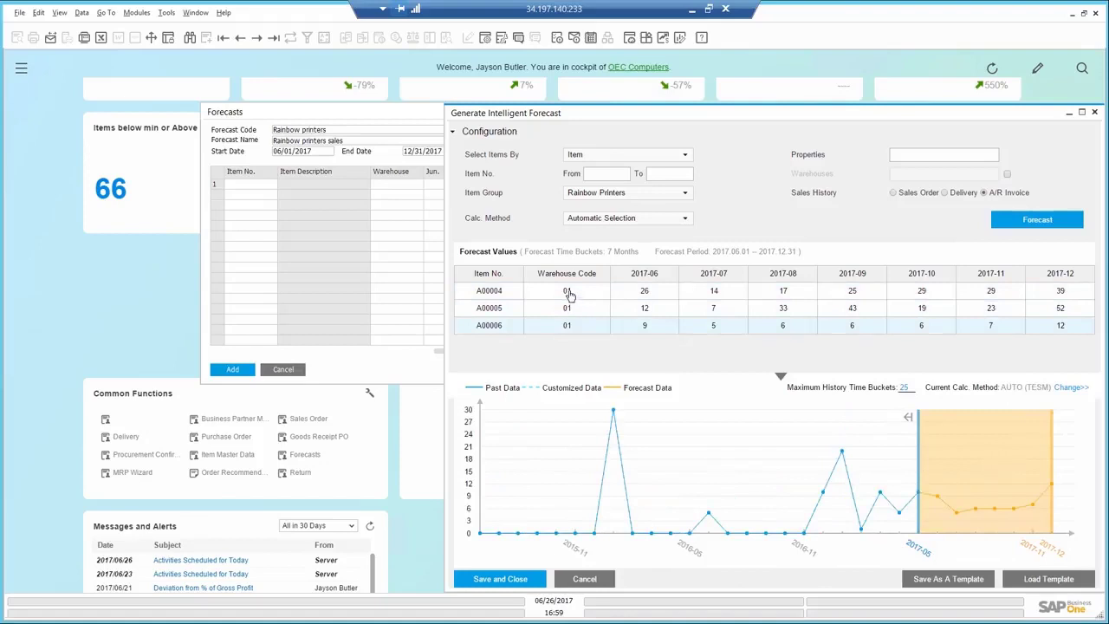
click(570, 294)
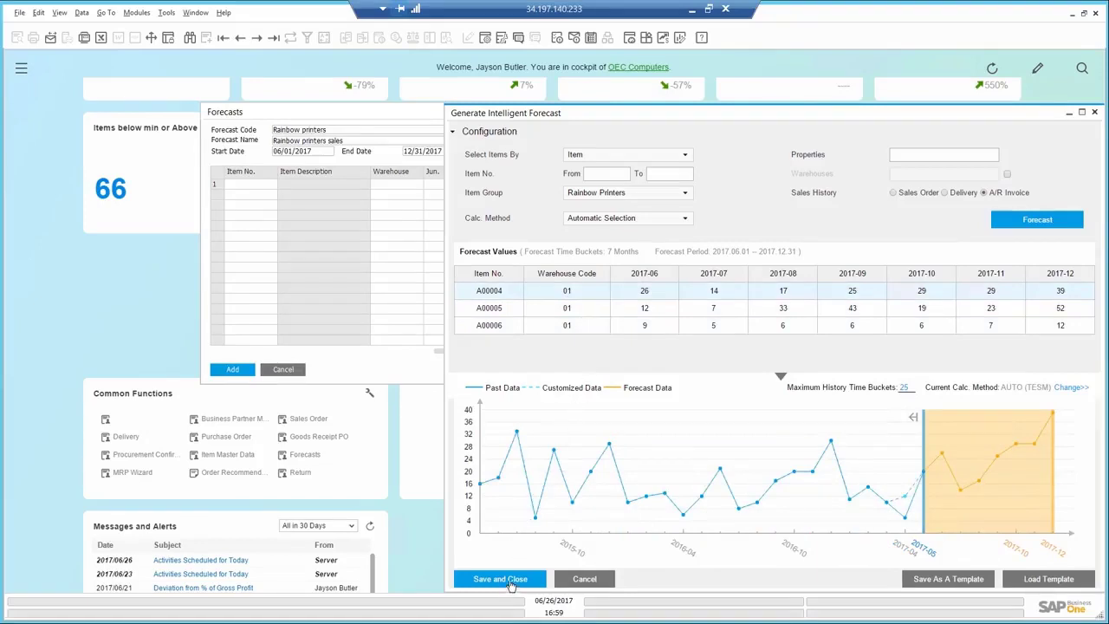
Step: Save the generated forecast values, check the June quantities, add the Rainbow printers forecast, and close the Forecasts window
click(501, 579)
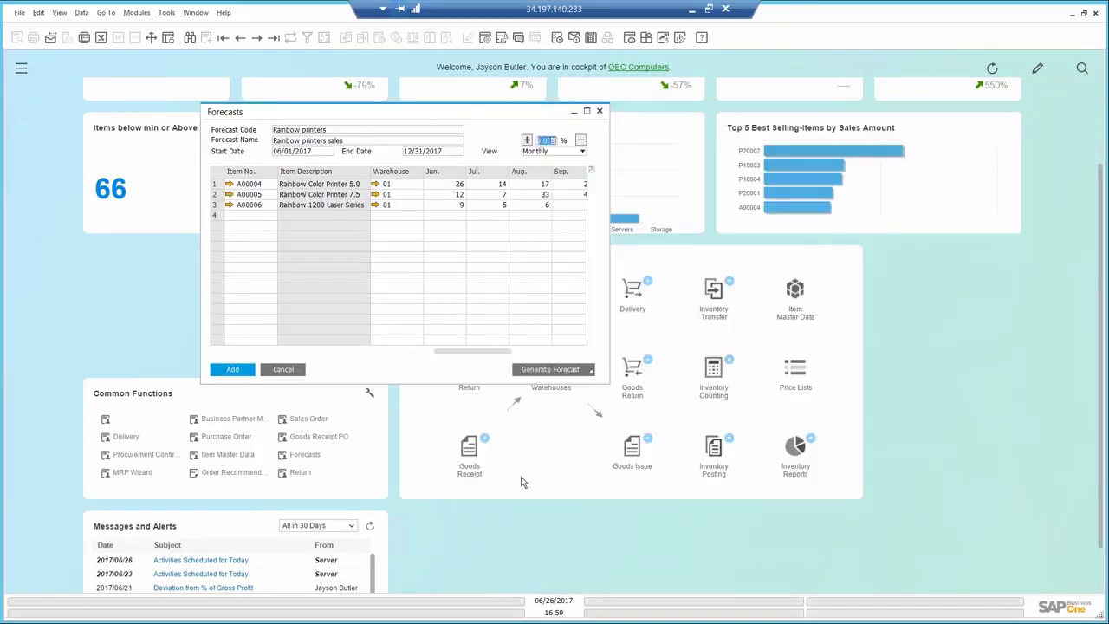
click(449, 185)
click(452, 195)
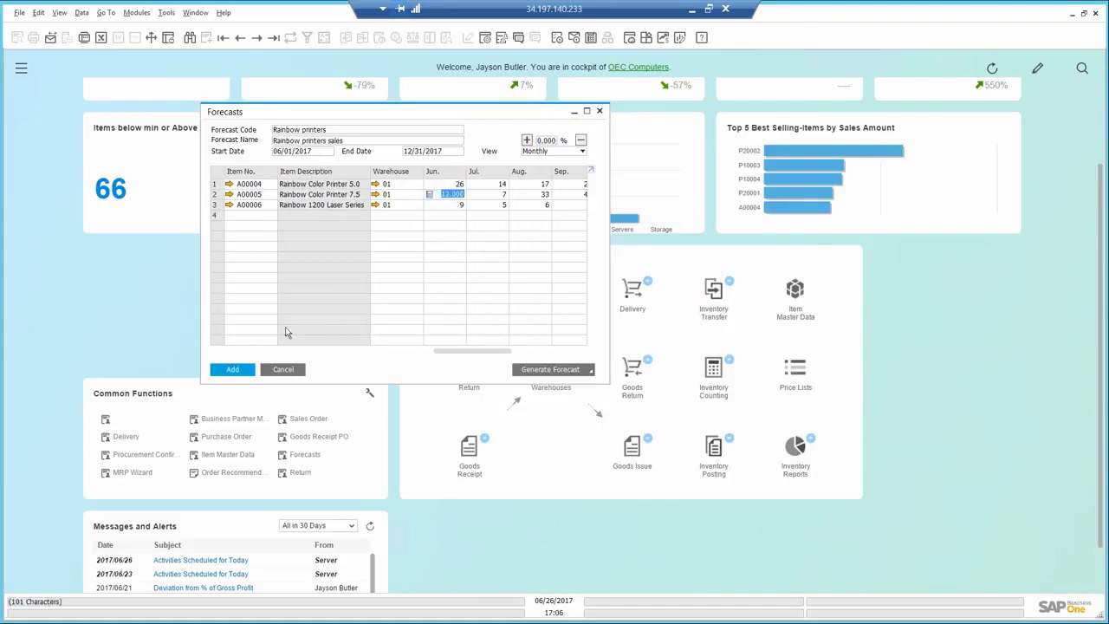
click(233, 370)
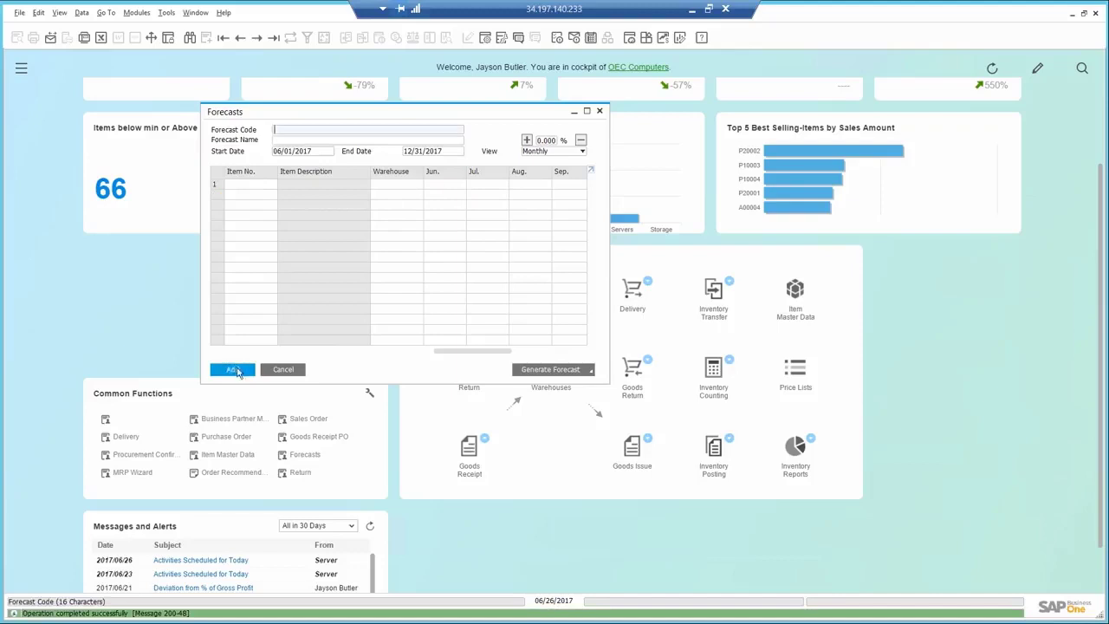
click(278, 371)
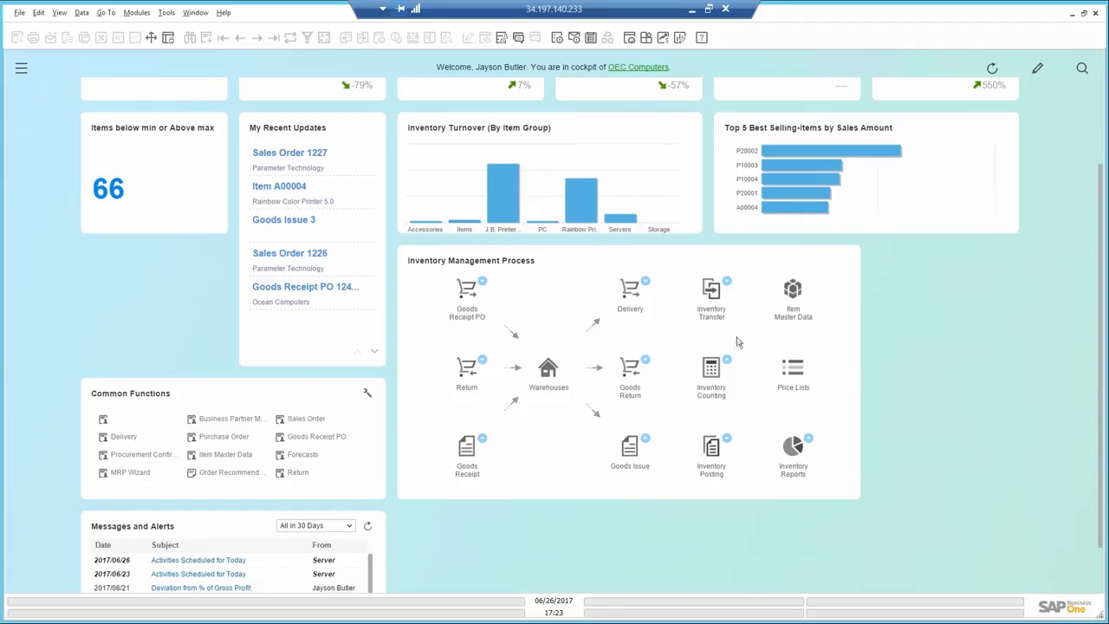
Step: Open the existing Rainbow Printers scenario in the MRP Wizard and keep its planning horizon, items and warehouse settings up to Documents Data Source
click(131, 472)
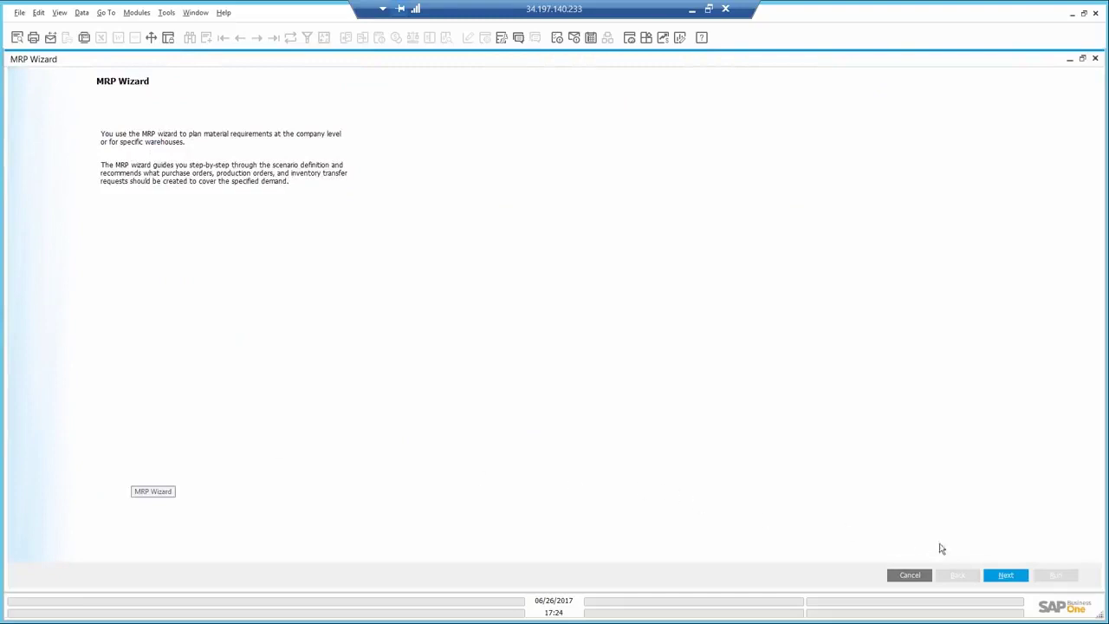
click(1003, 575)
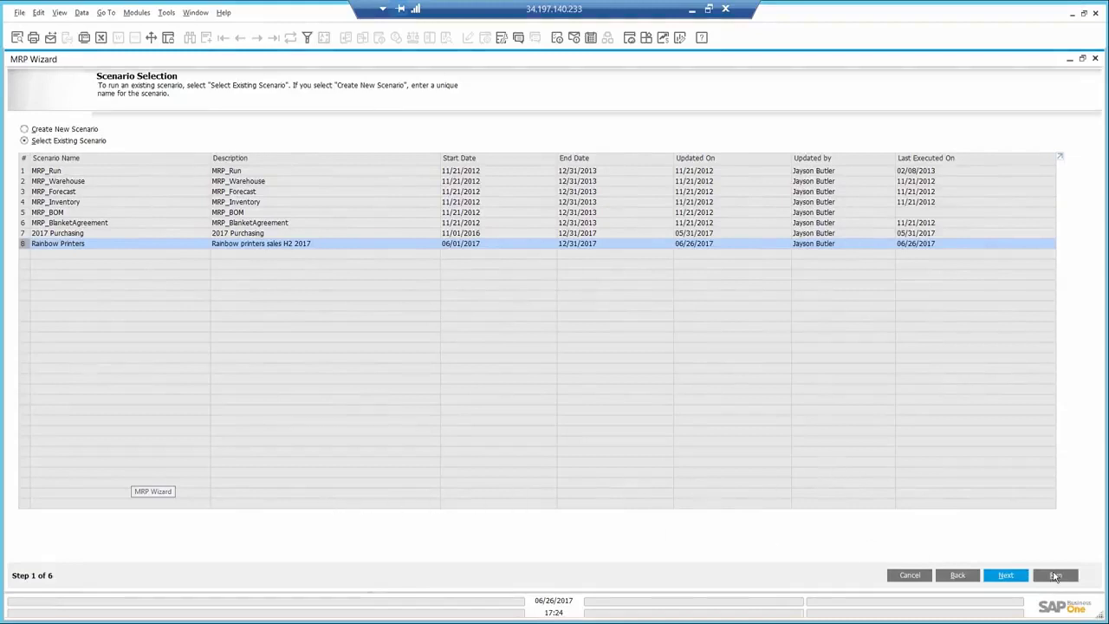
click(1005, 576)
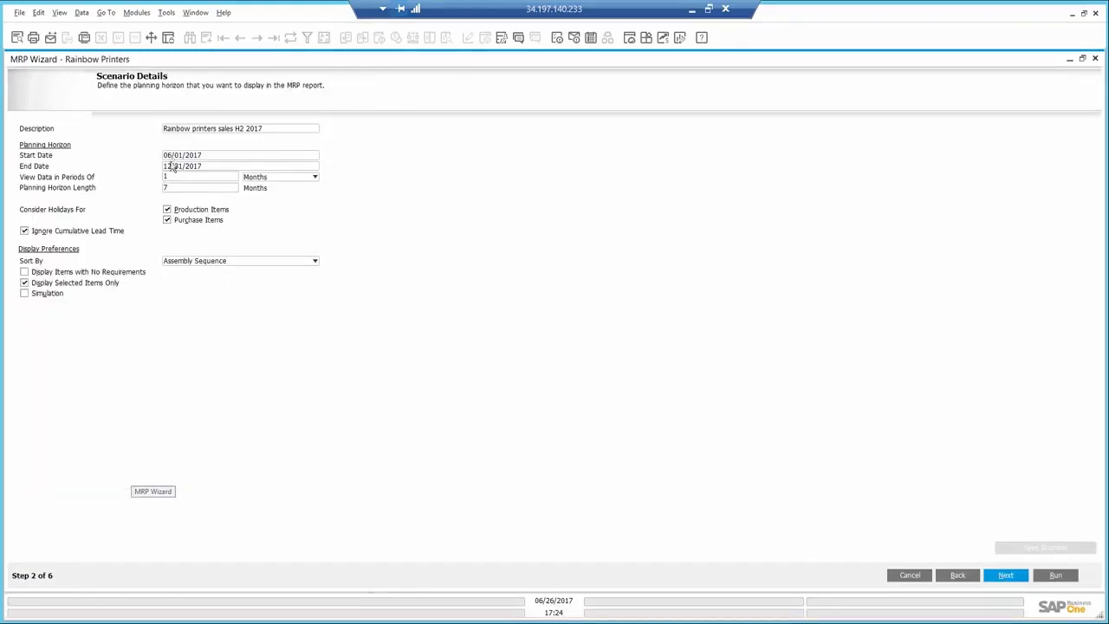
click(1005, 575)
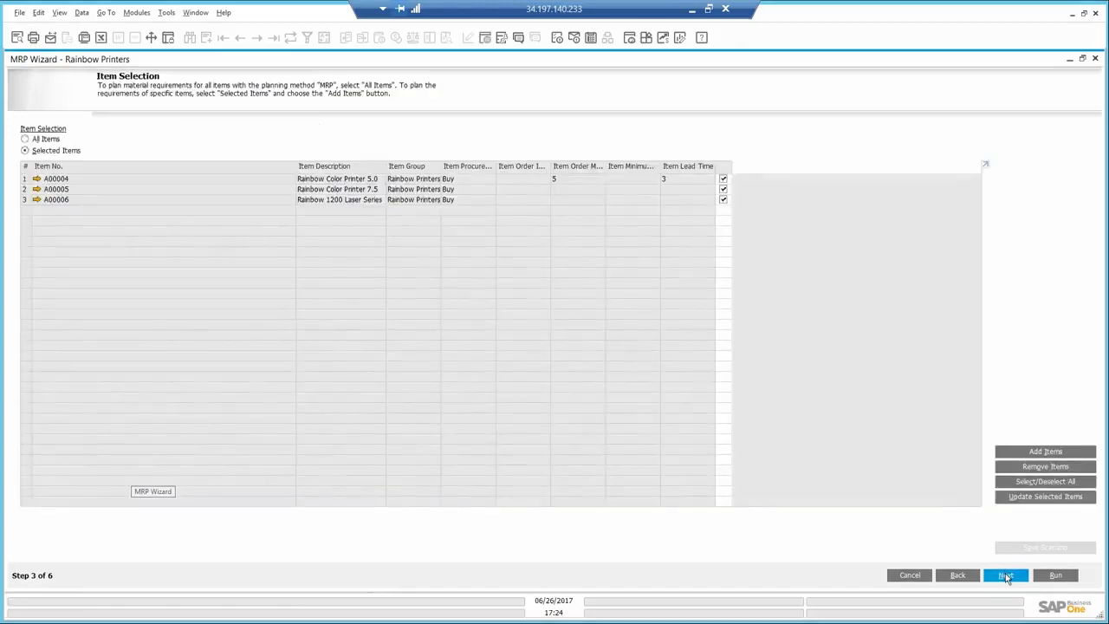
click(1005, 576)
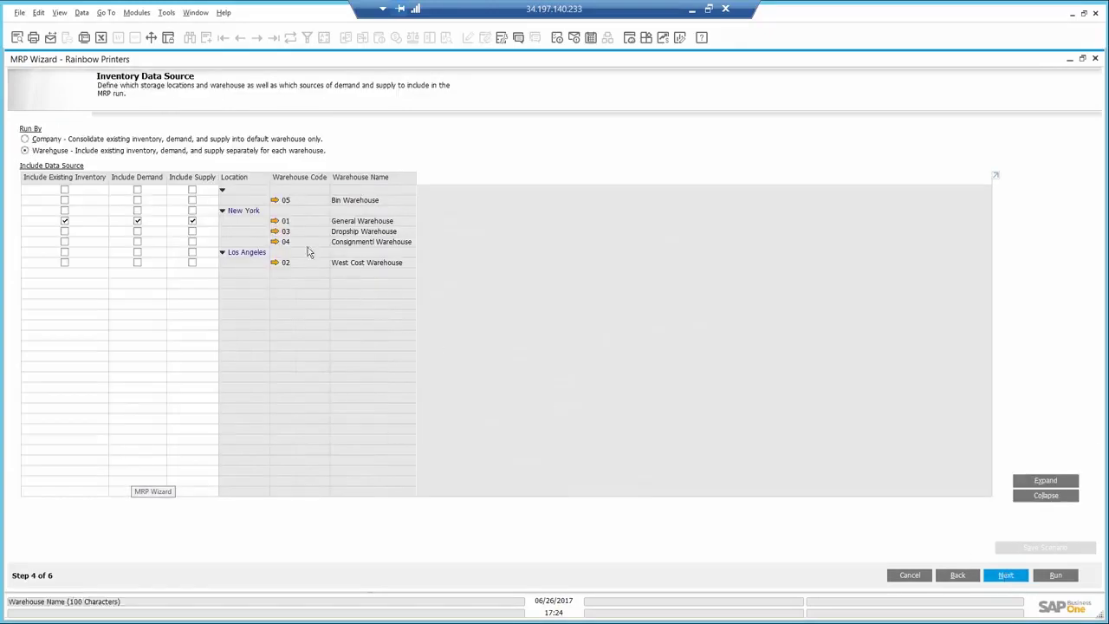
click(1005, 576)
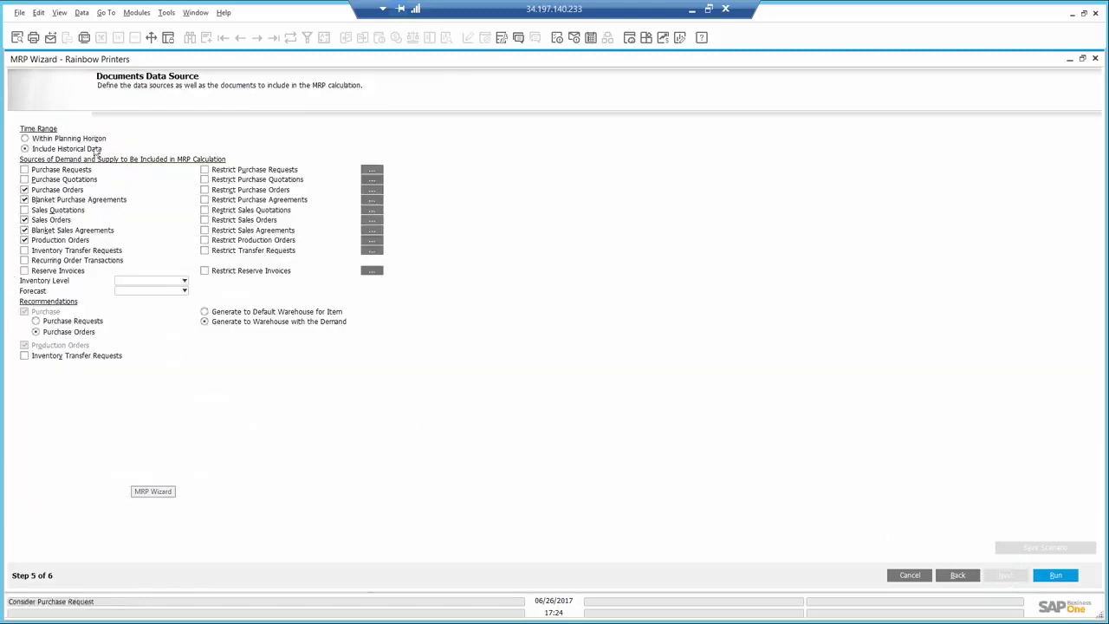
Step: Include the Rainbow printers forecast as a demand source and run the MRP calculation
click(174, 291)
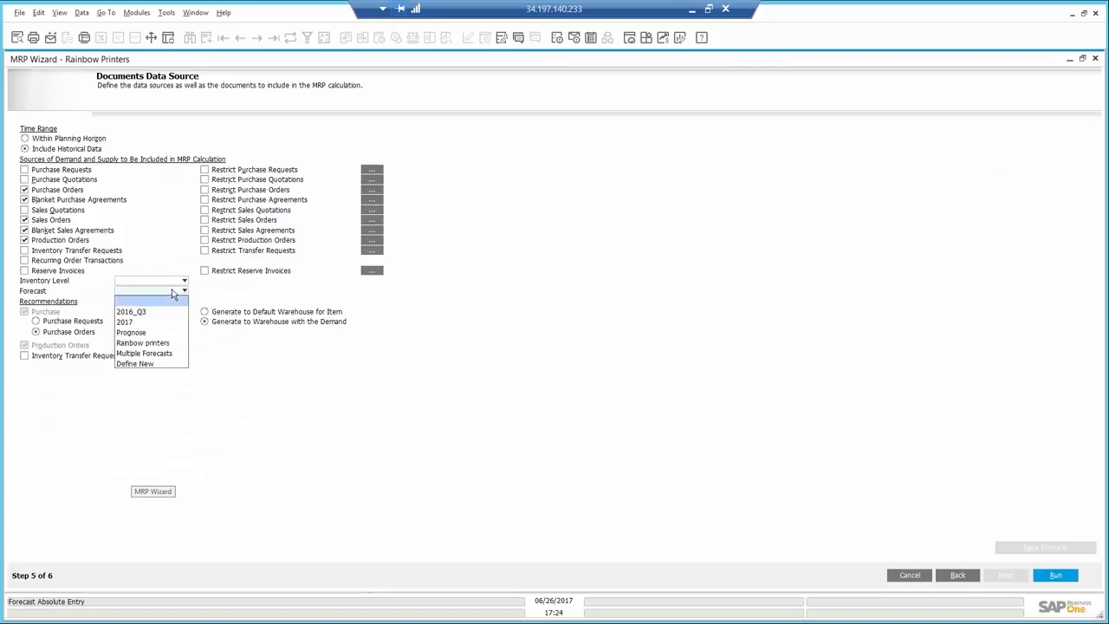
click(163, 344)
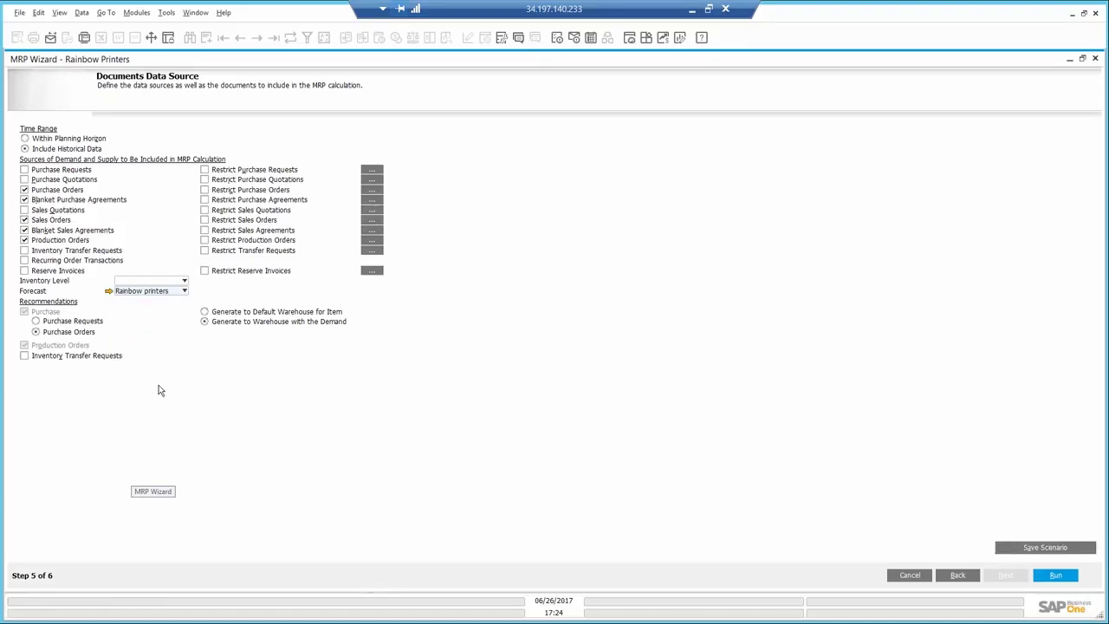
click(1054, 576)
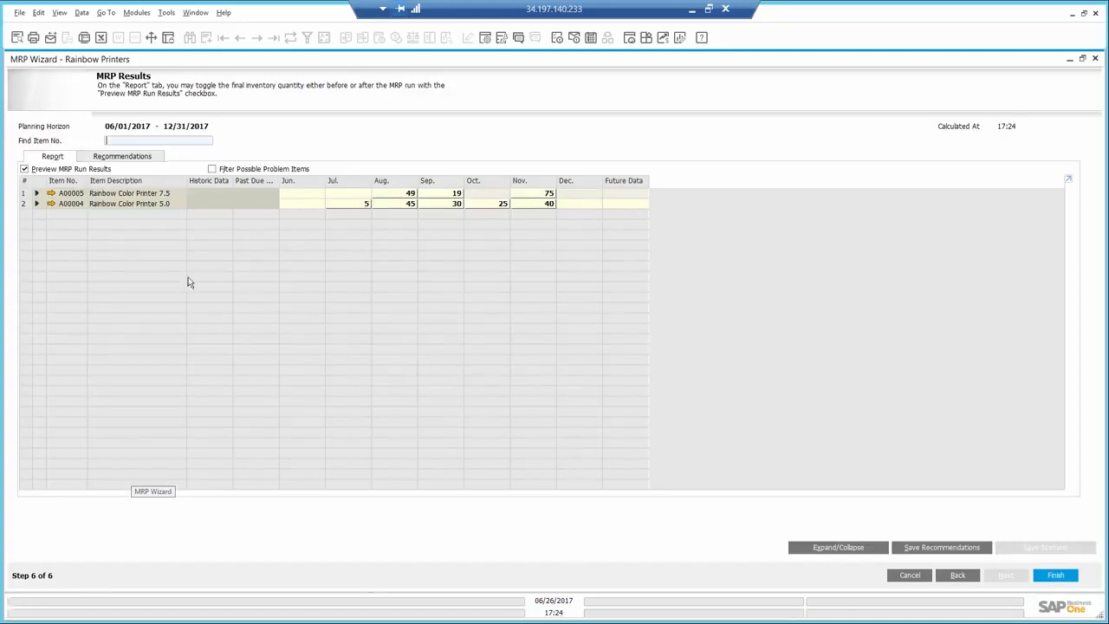
Step: Expand A00004 in the MRP results and examine the pegging information behind its July and August demand
click(36, 204)
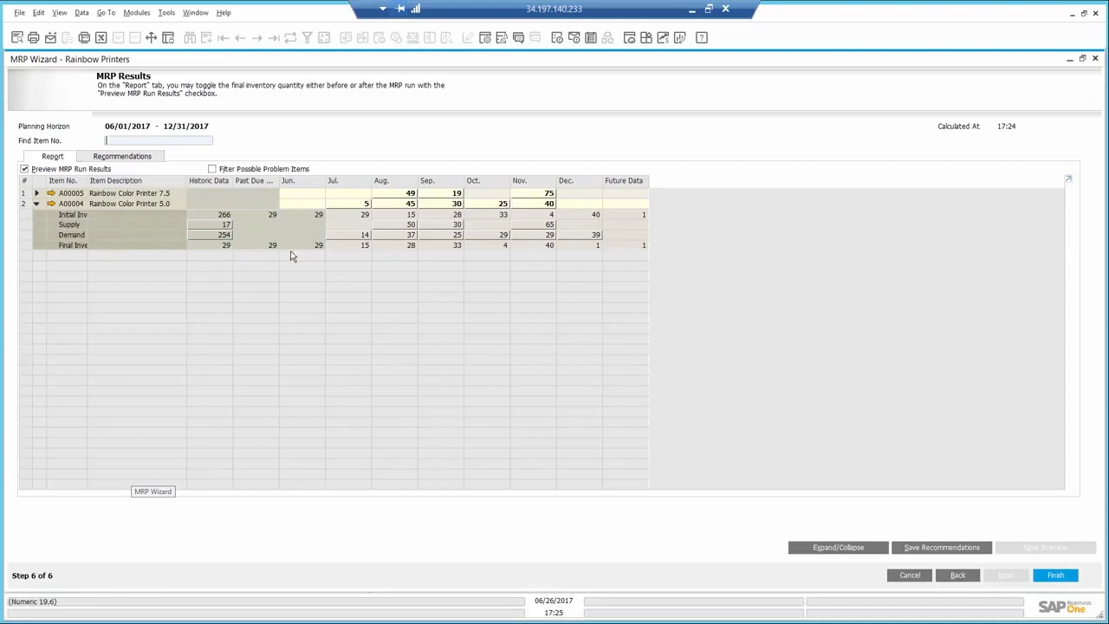
double_click(365, 235)
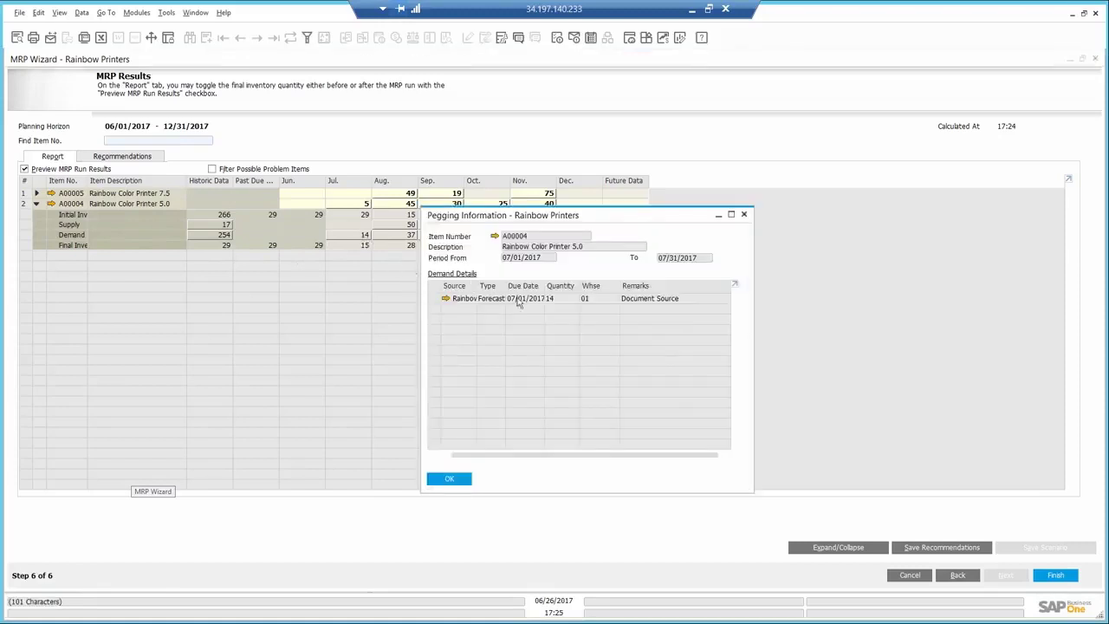
click(452, 479)
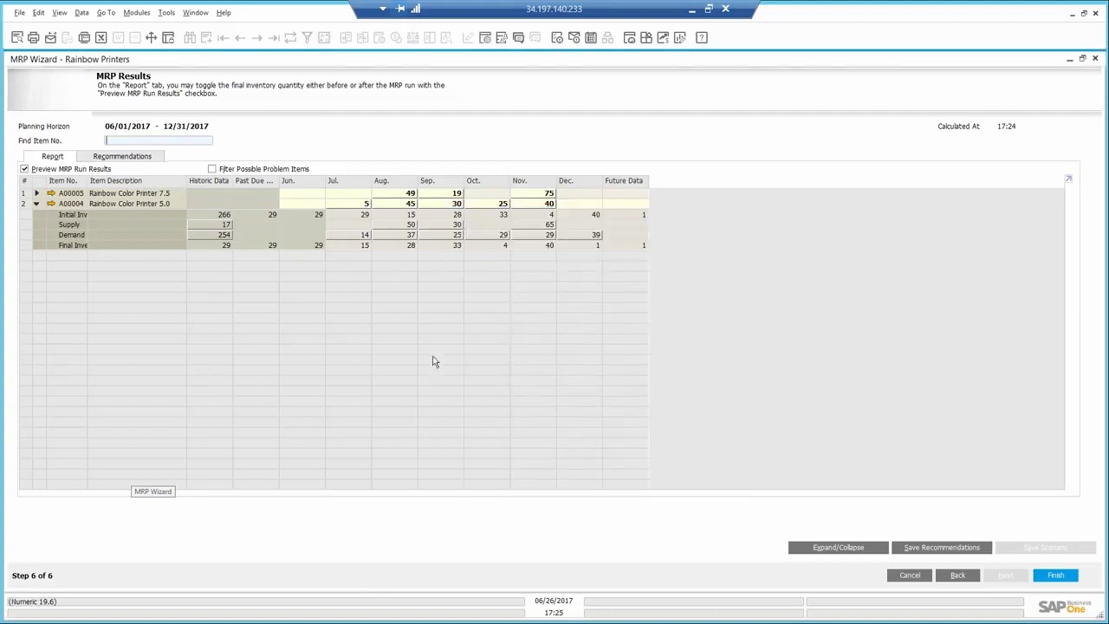
double_click(405, 234)
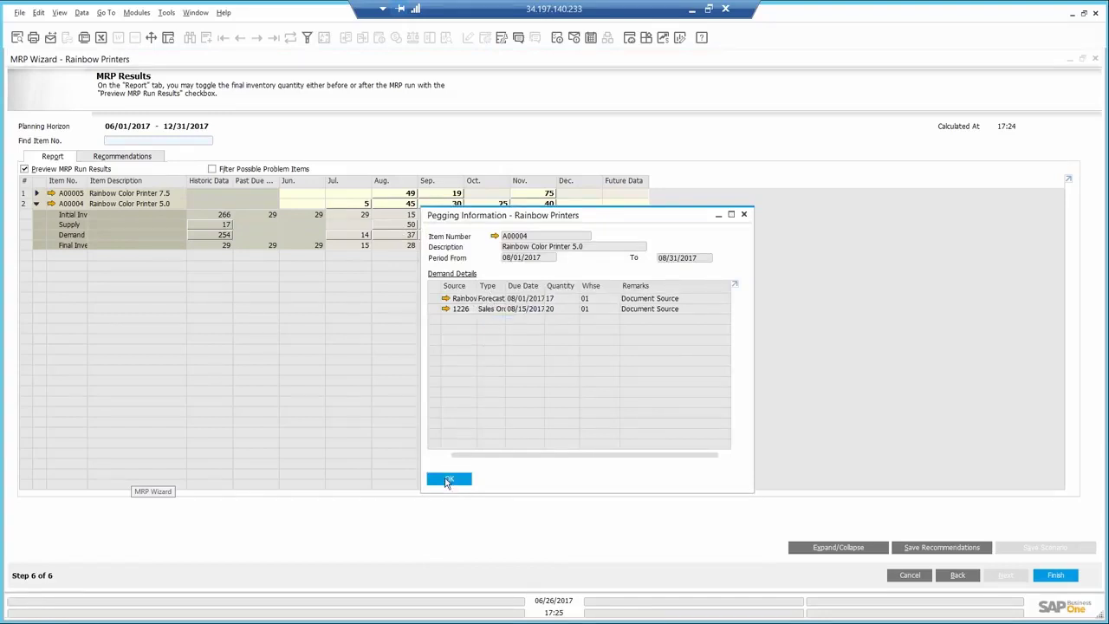
click(447, 481)
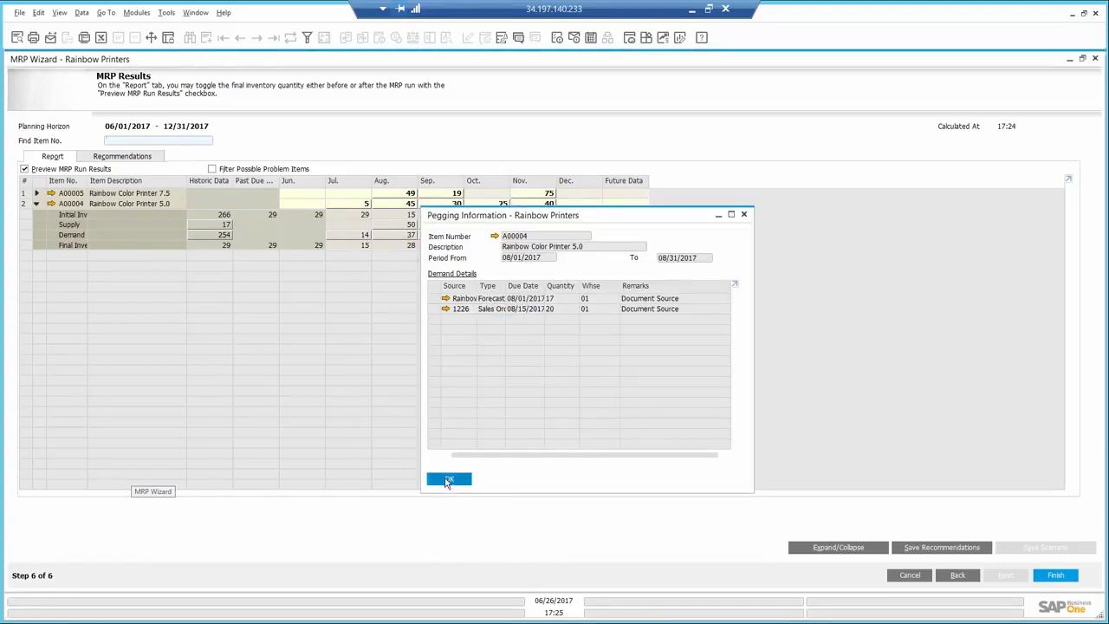
Step: Review the purchase order recommendations, save them, and finish the MRP Wizard
click(121, 156)
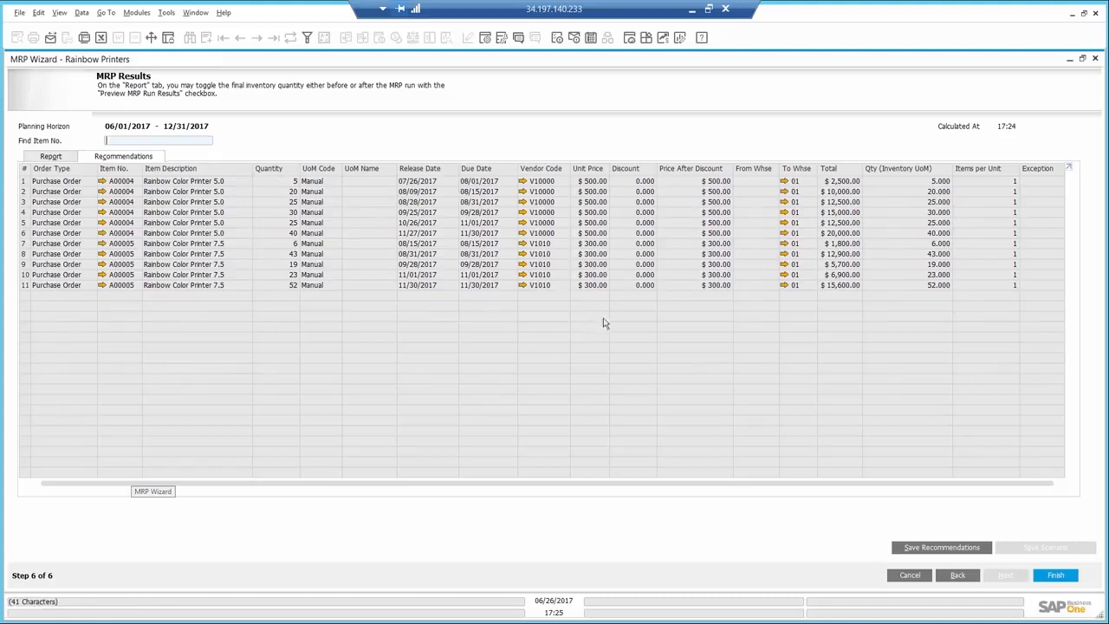
click(929, 548)
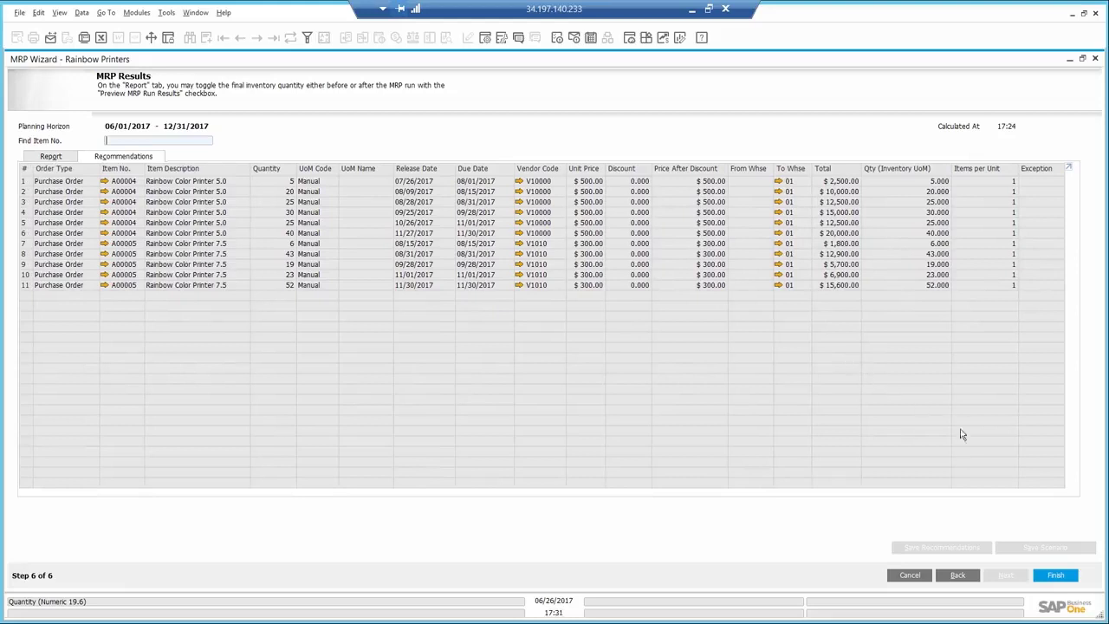
click(1057, 572)
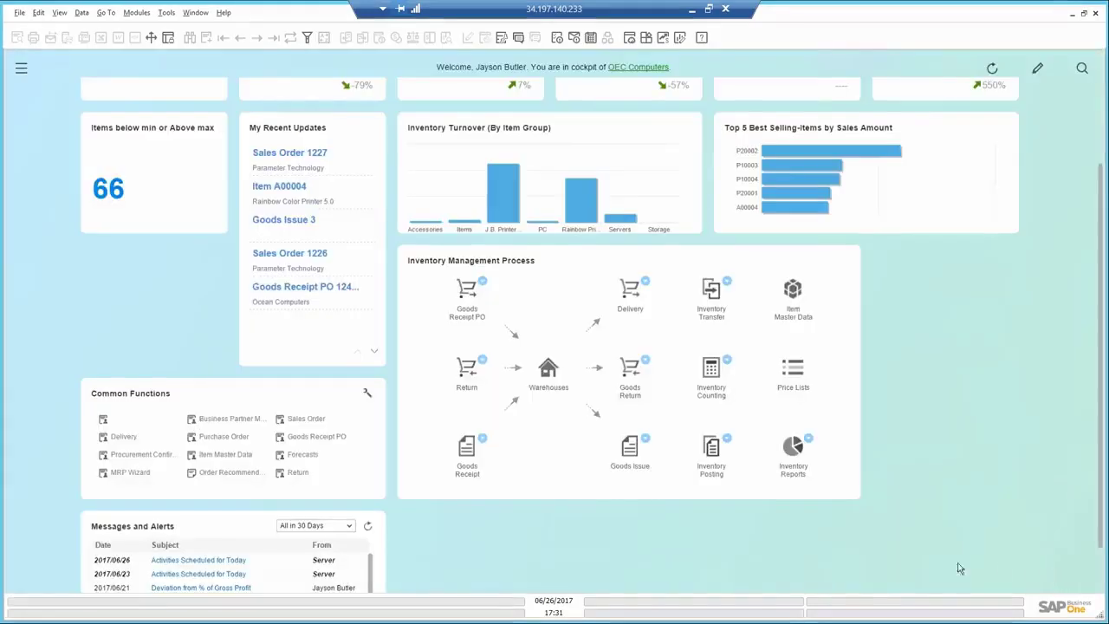
Step: Open the Order Recommendation report for the Rainbow Printers scenario with all order types
click(229, 473)
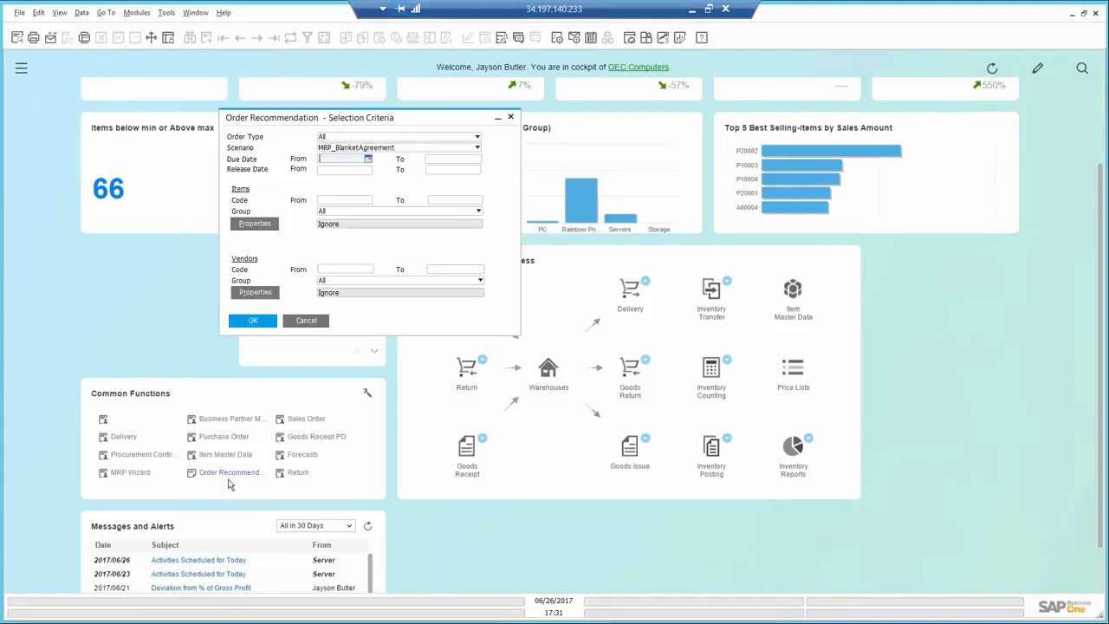
click(438, 150)
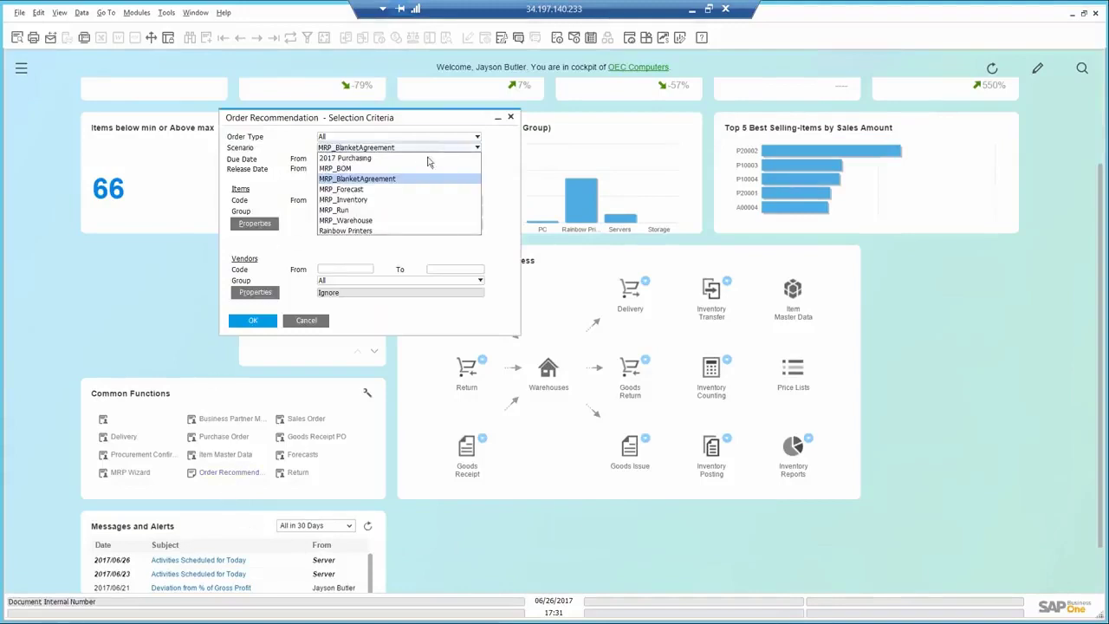
click(392, 231)
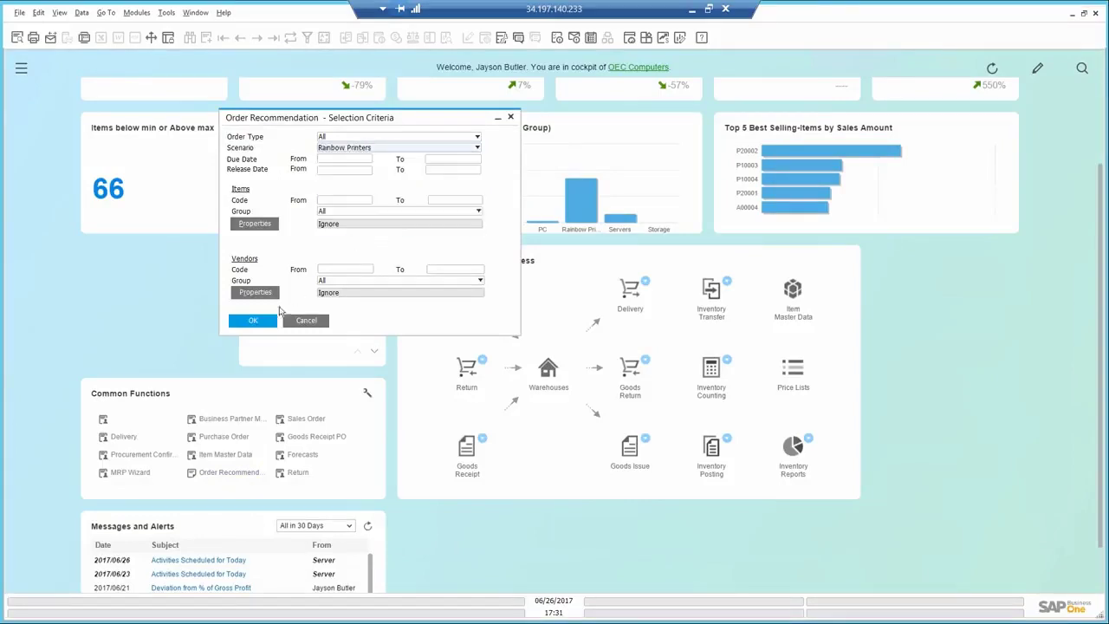
click(253, 321)
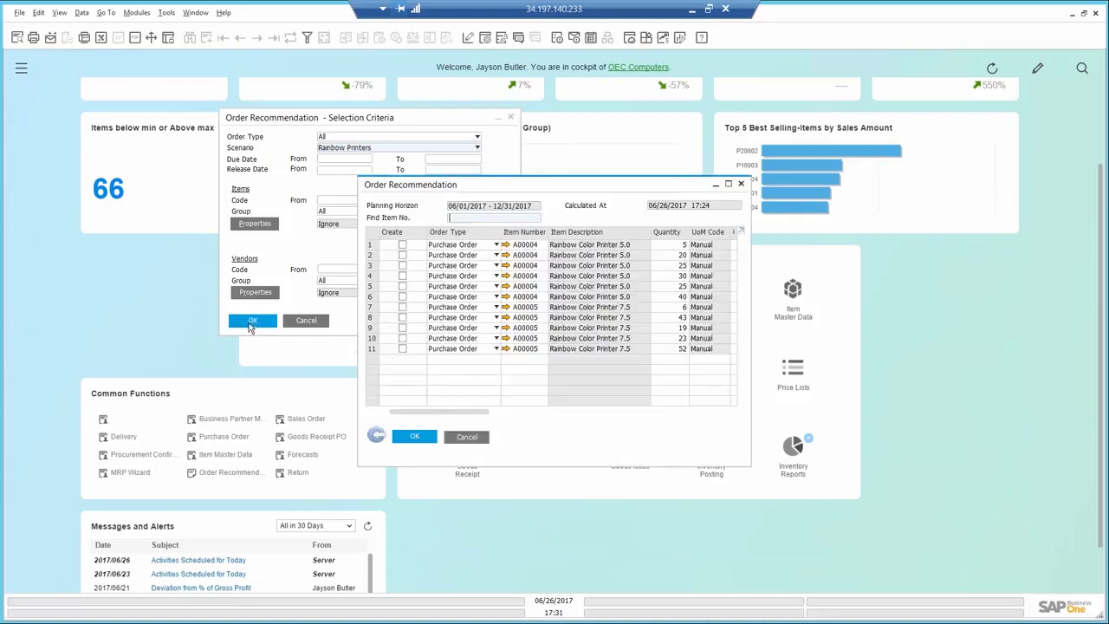
Step: Create a purchase order from the first four A00004 recommendations (quantities 5, 20, 25 and 30), and close the Order Recommendation windows
click(401, 246)
click(402, 256)
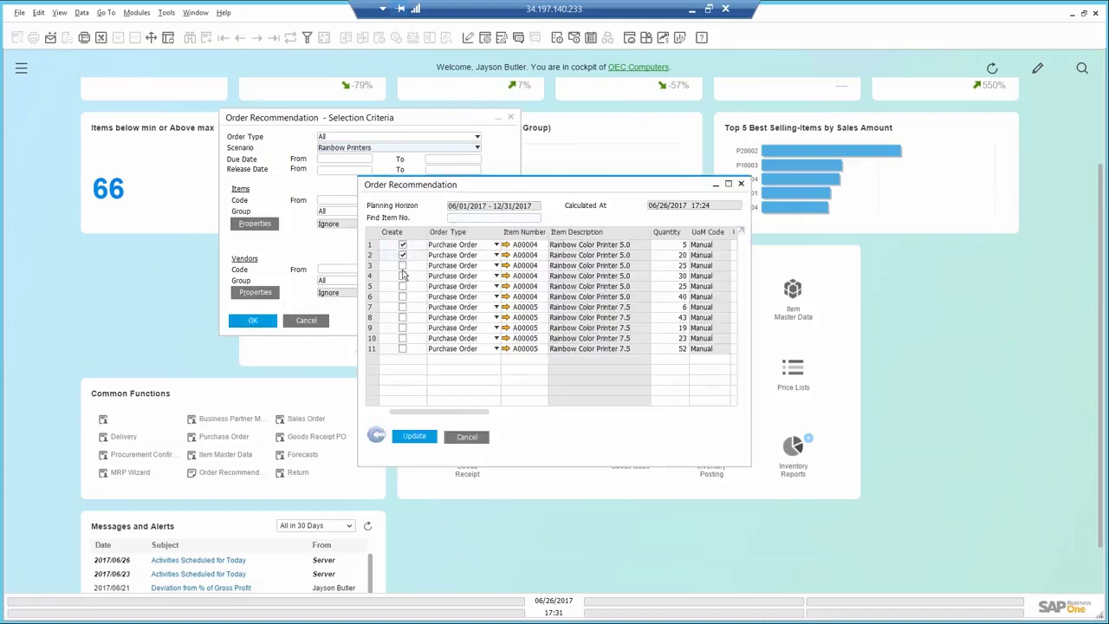
click(402, 266)
click(402, 276)
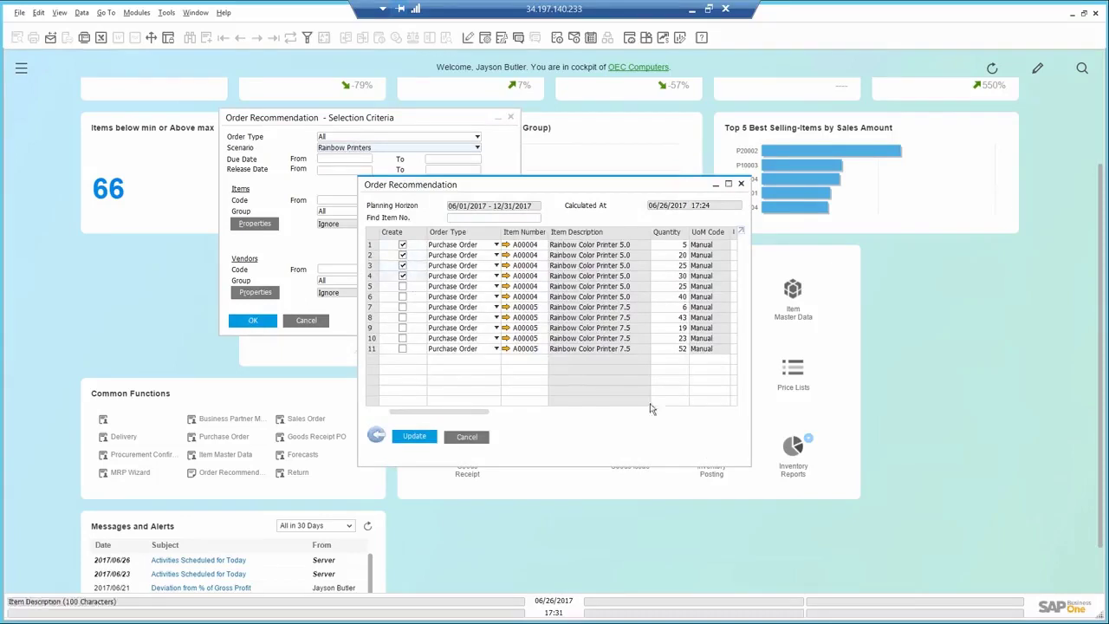
drag(752, 466, 1042, 503)
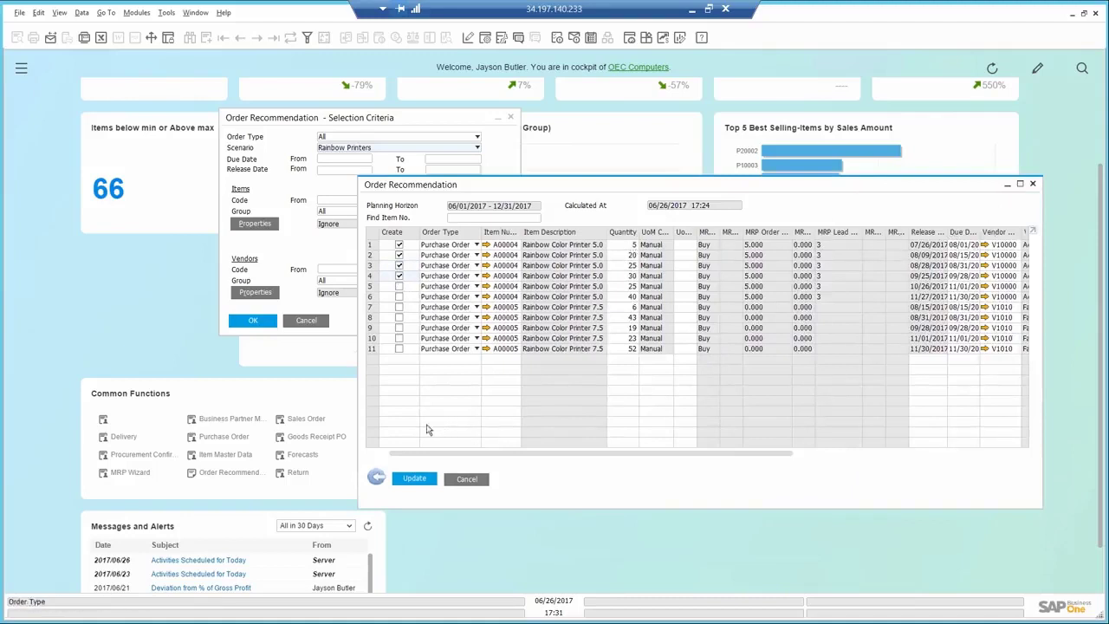
click(409, 481)
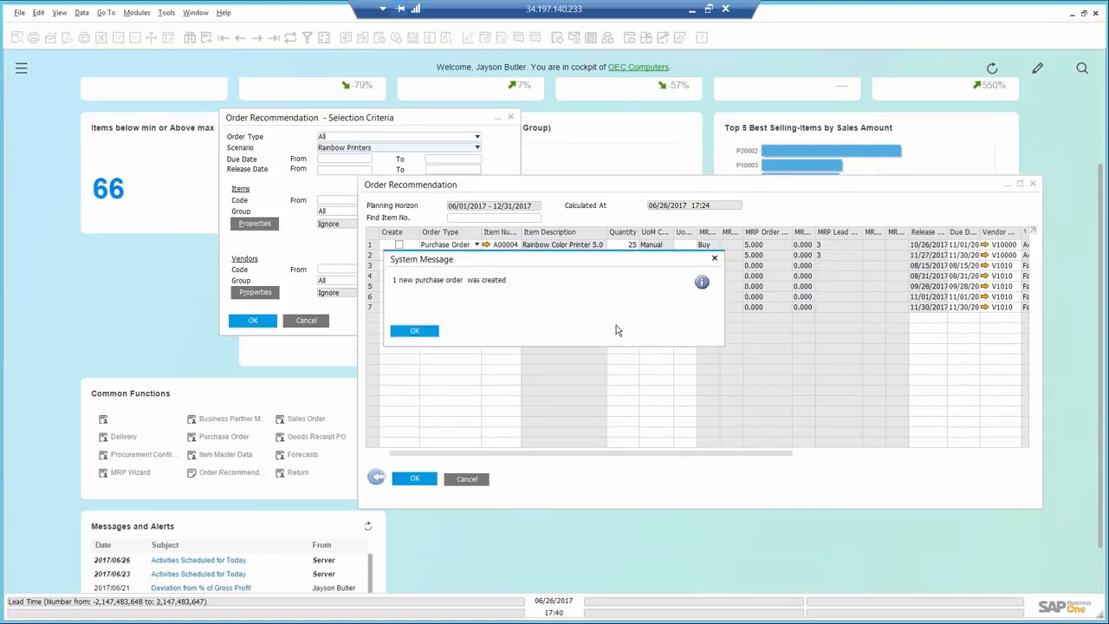
click(416, 334)
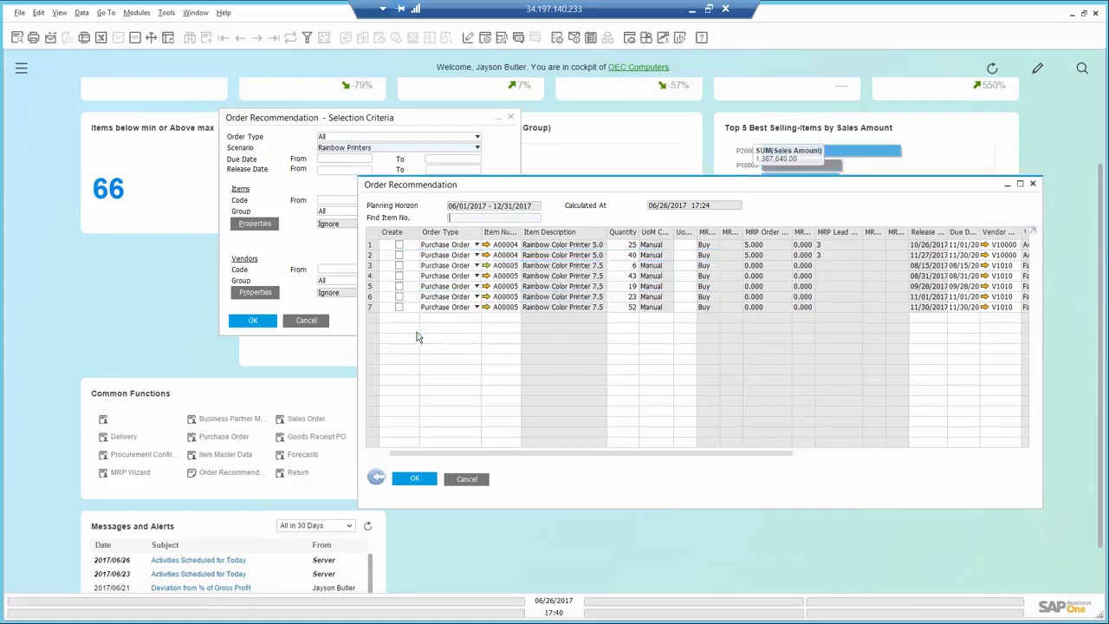
click(376, 477)
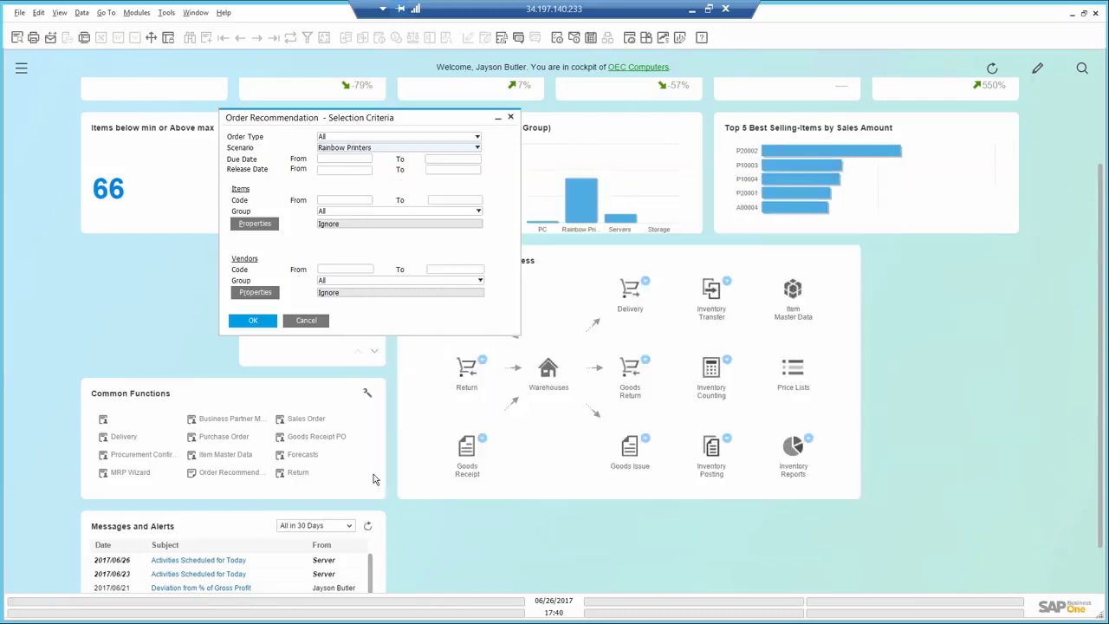
click(307, 320)
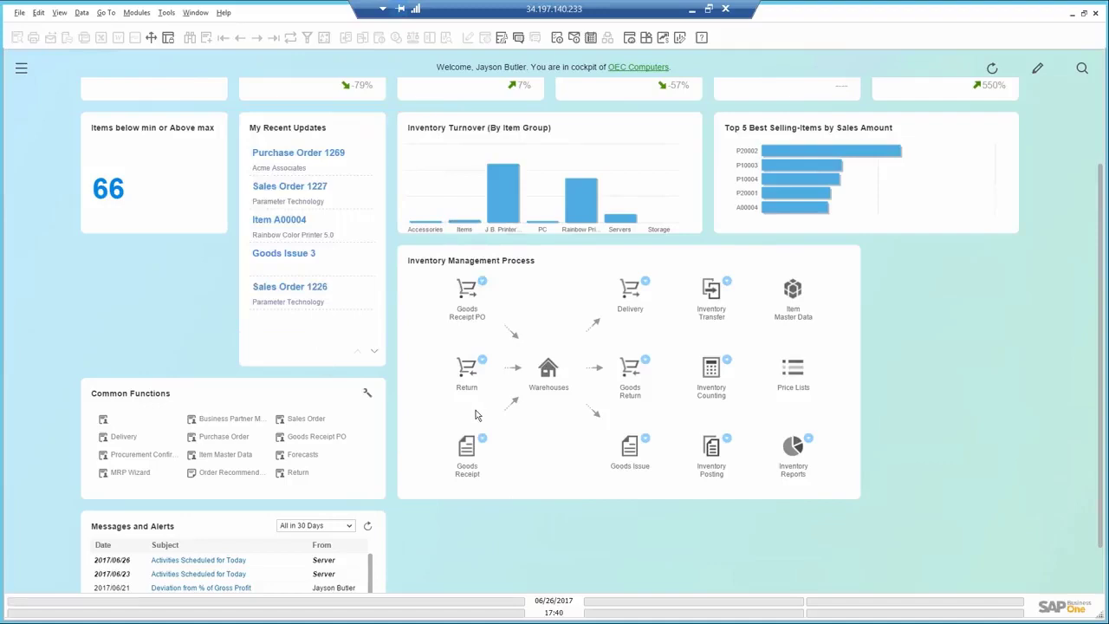